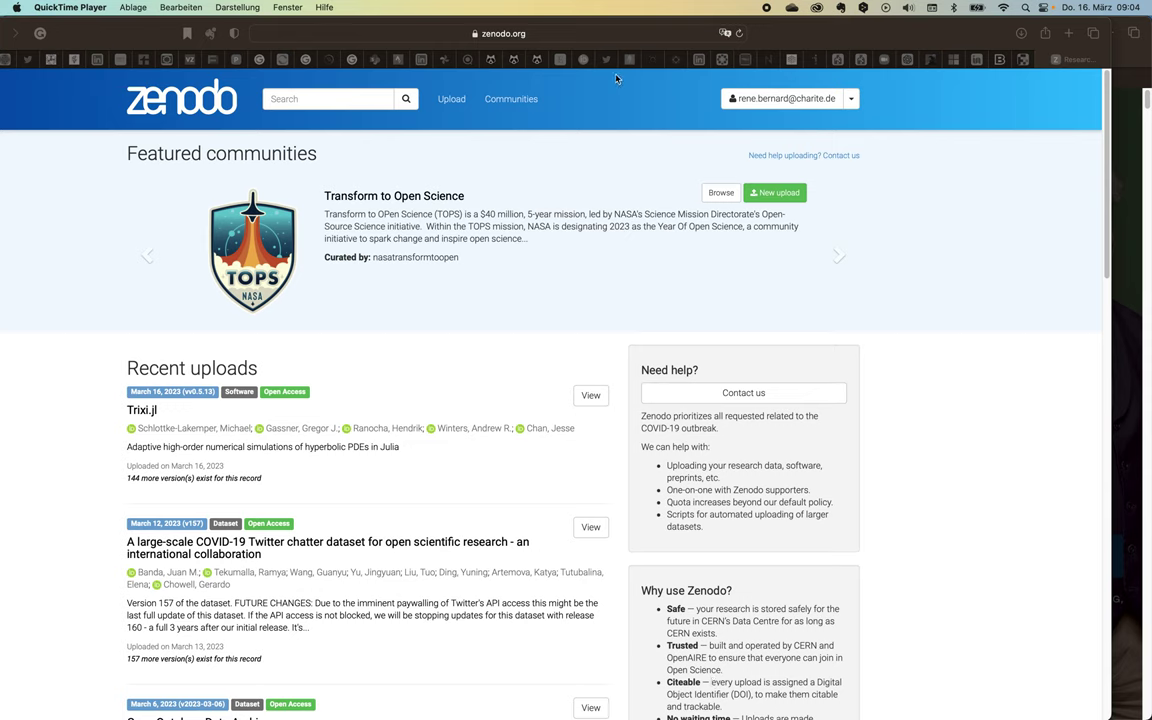
Bring Safari forward, go to the Uploads list, and start a New upload
click(772, 96)
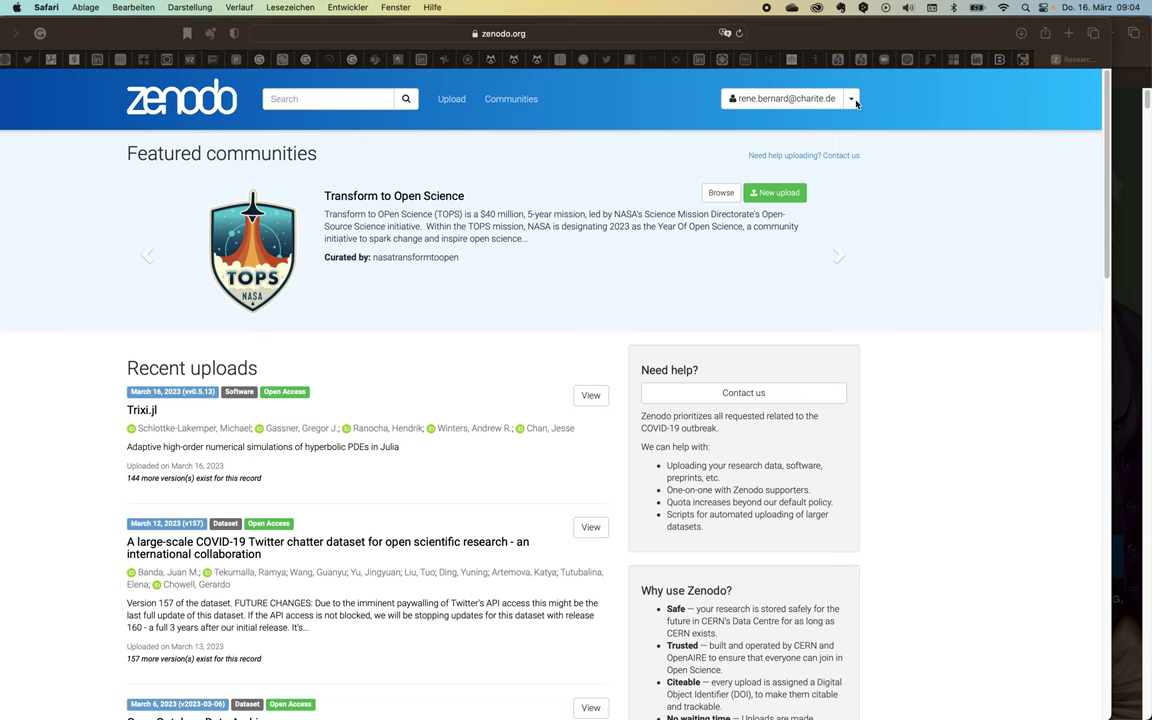
click(853, 100)
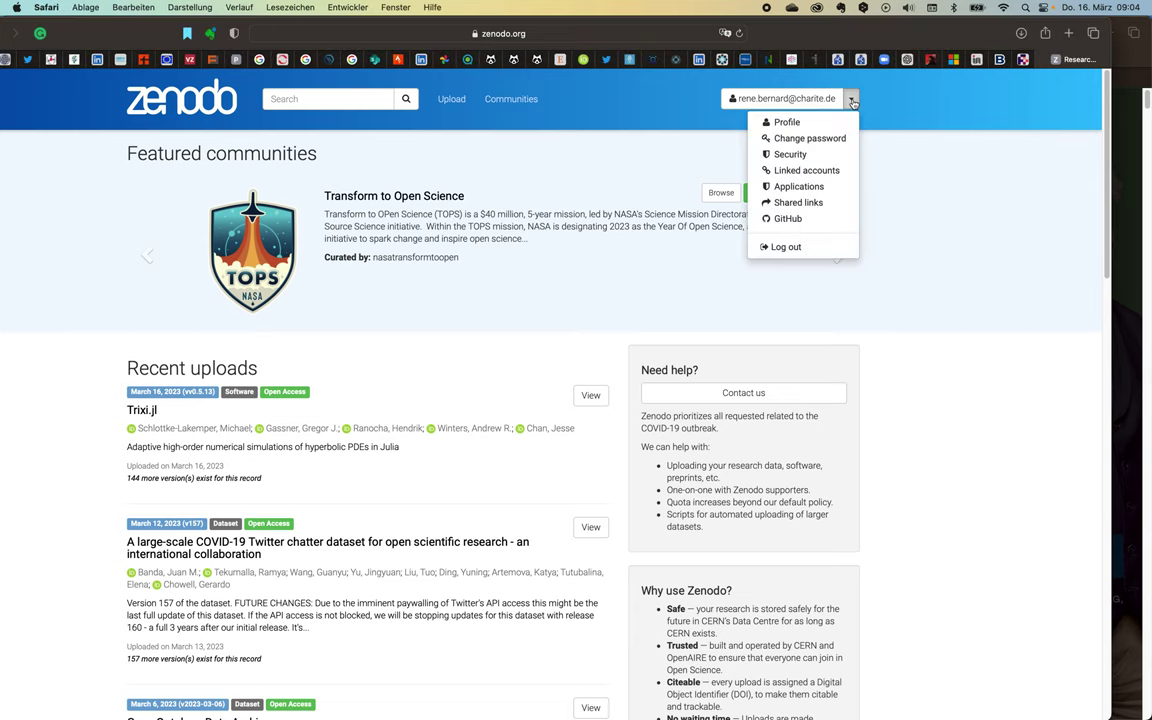
click(853, 100)
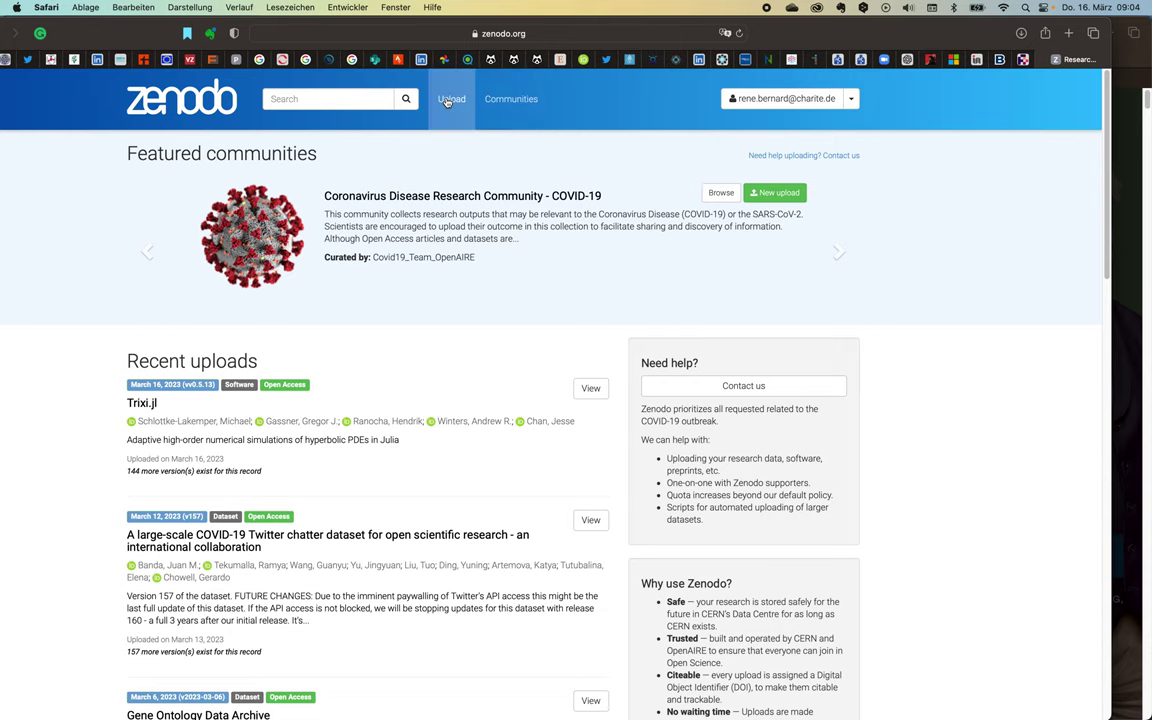
click(448, 101)
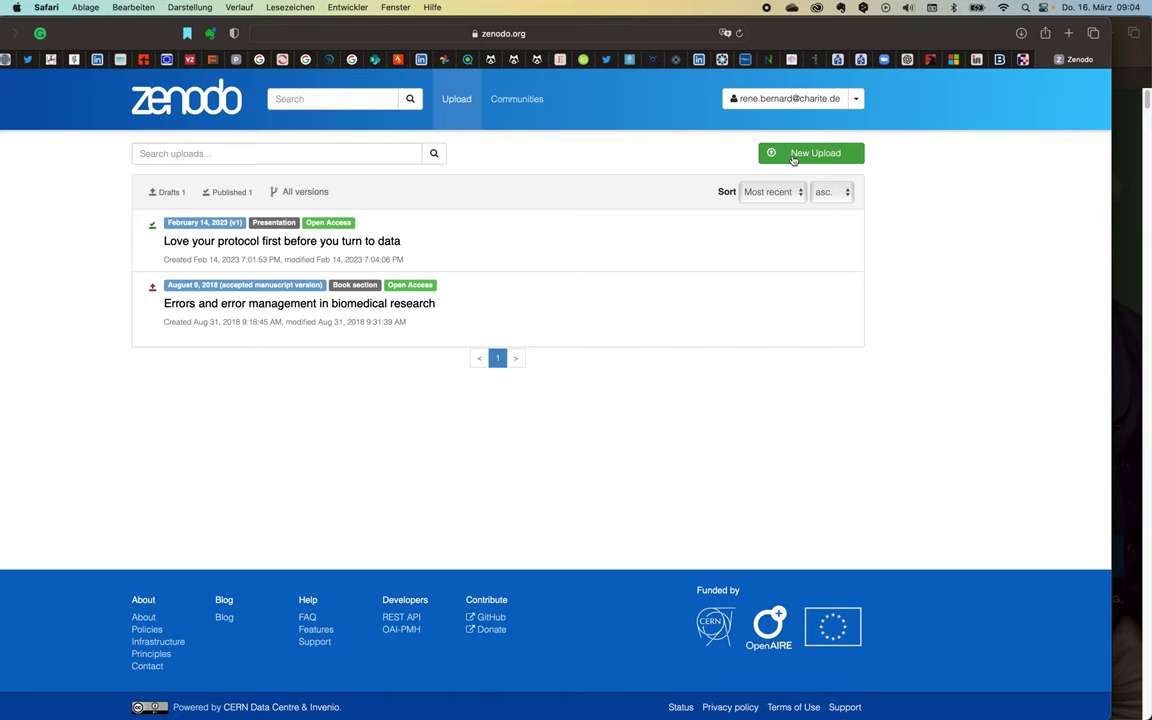
click(793, 158)
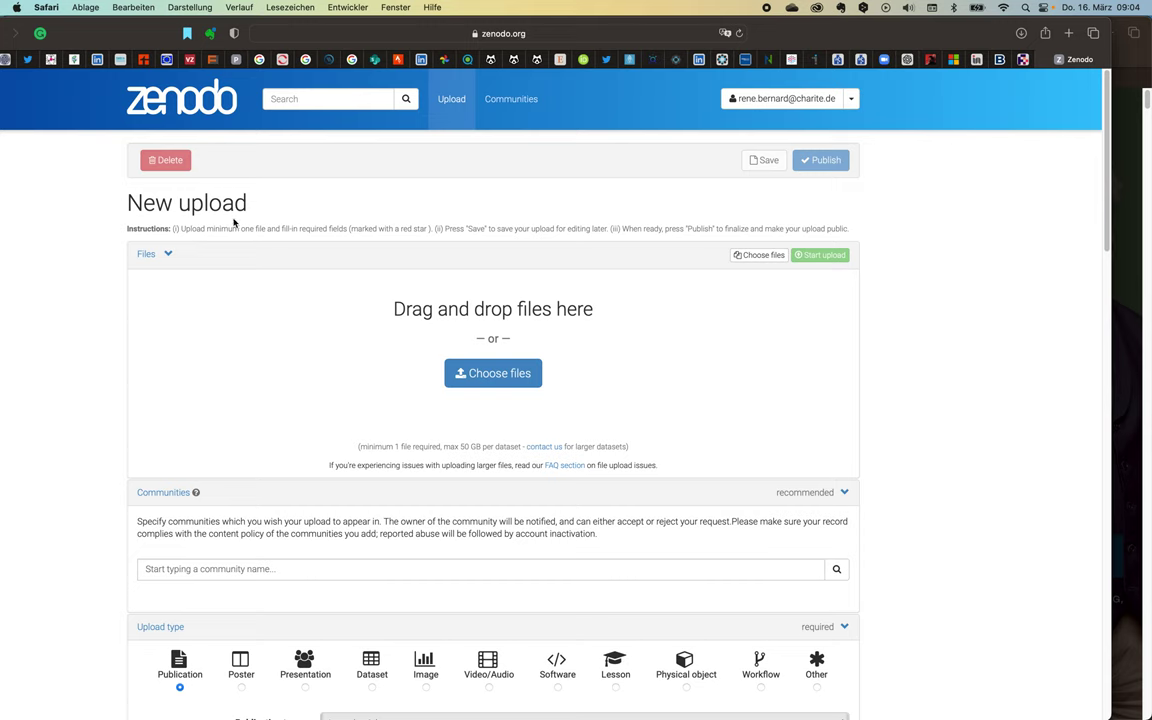
Attach test dataset.xlsx (9 kB) from the computer to the new upload
scroll(388, 252, down, 2)
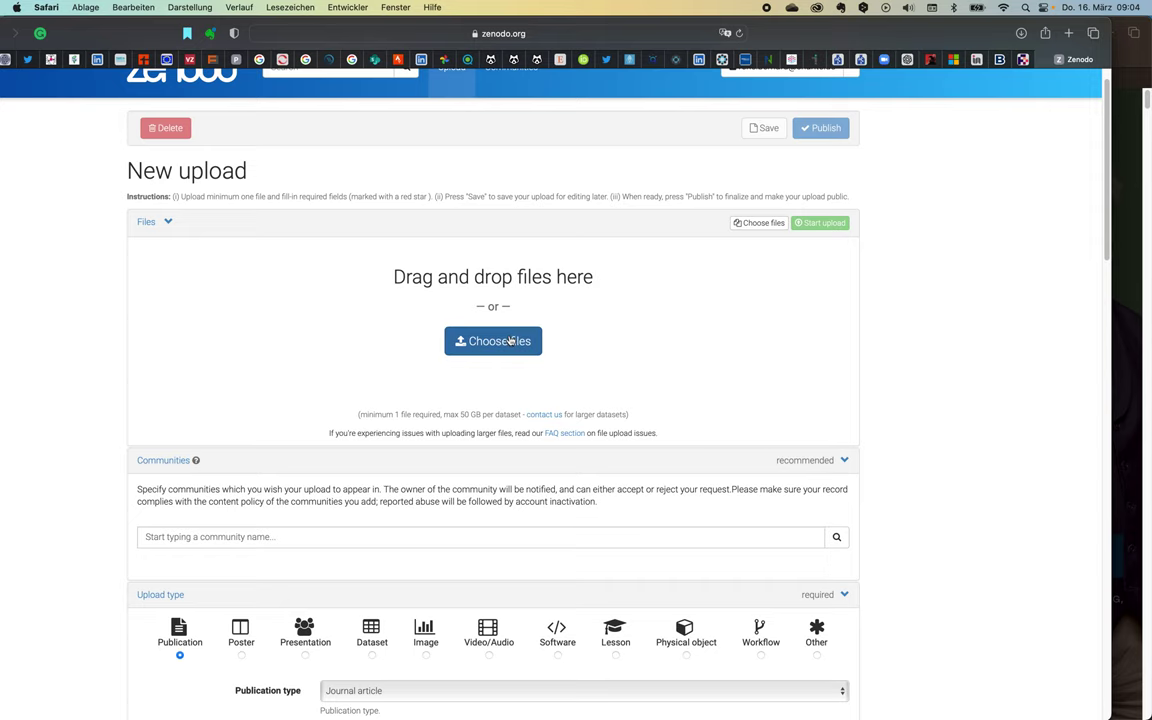
click(511, 341)
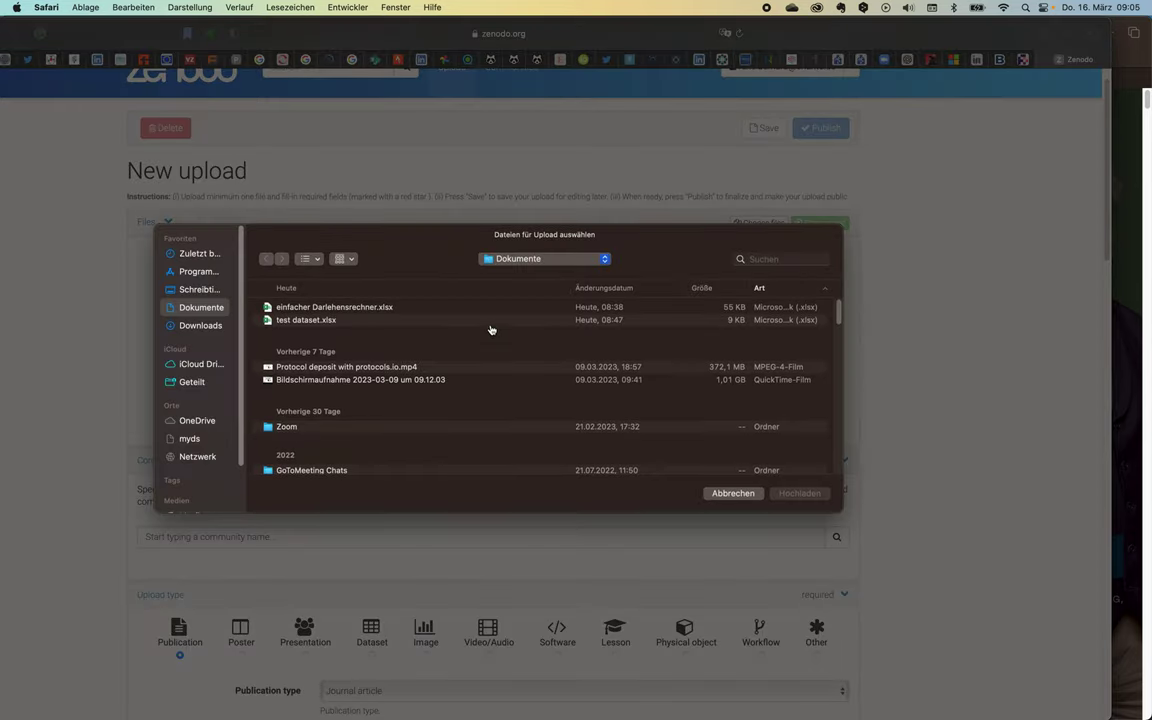
click(300, 319)
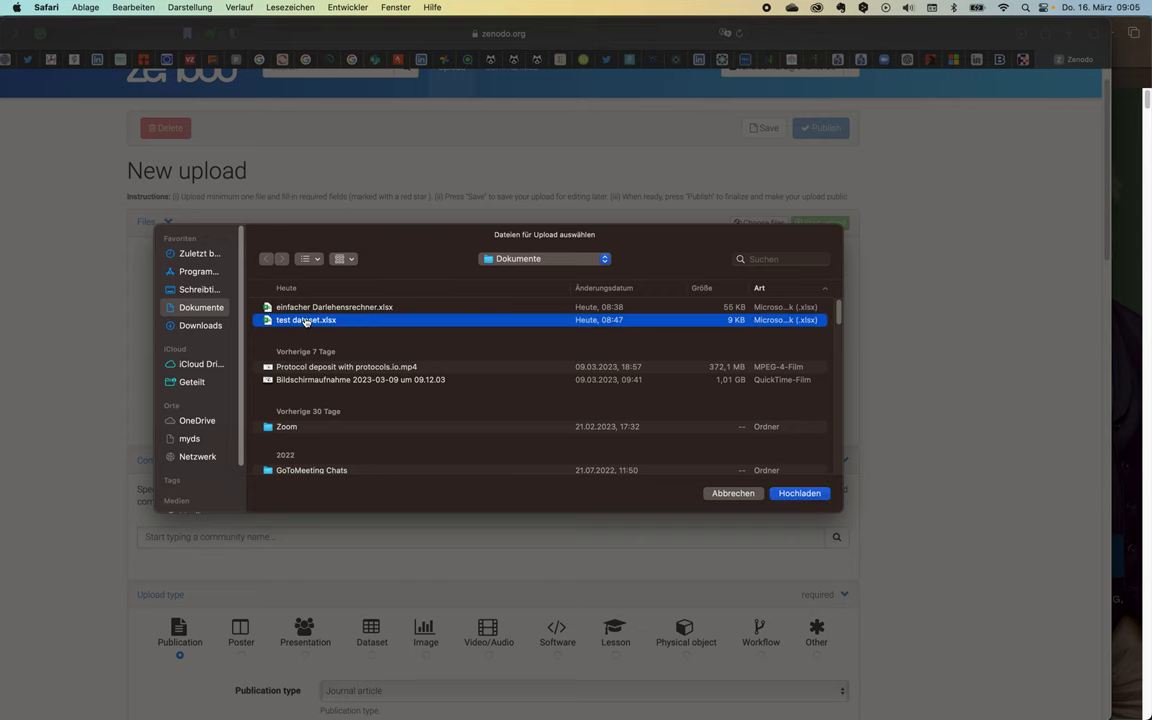
click(784, 494)
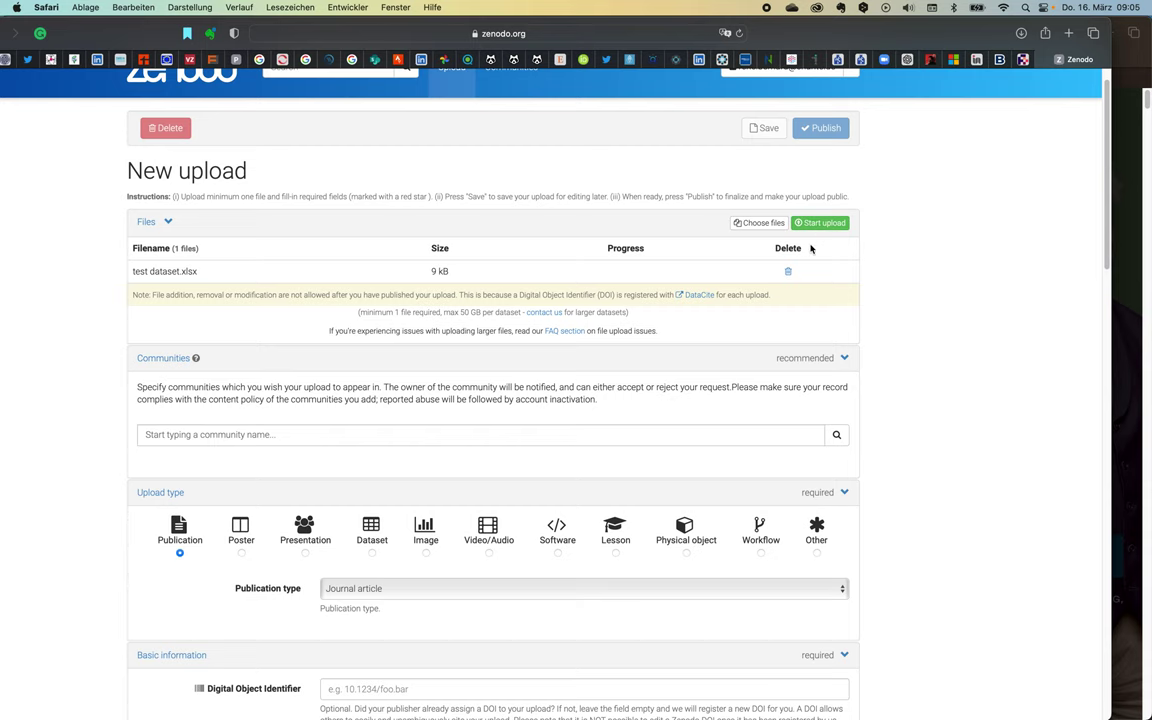
scroll(770, 310, down, 1)
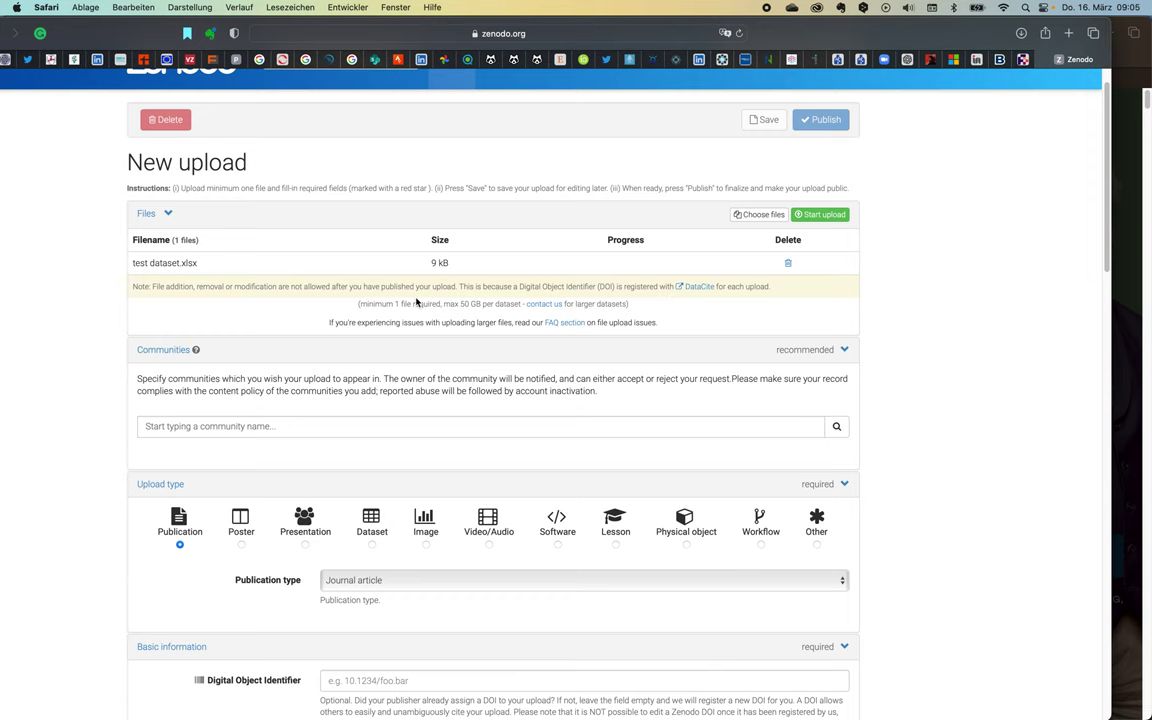
scroll(417, 303, down, 2)
scroll(417, 303, down, 3)
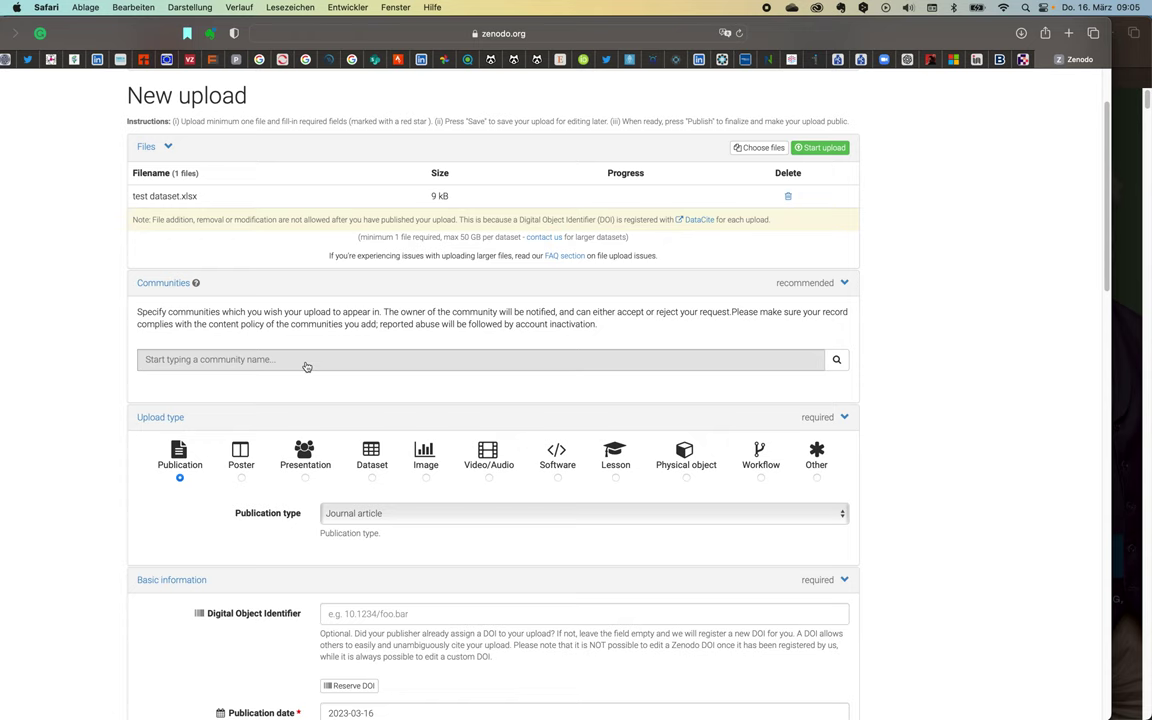
click(305, 362)
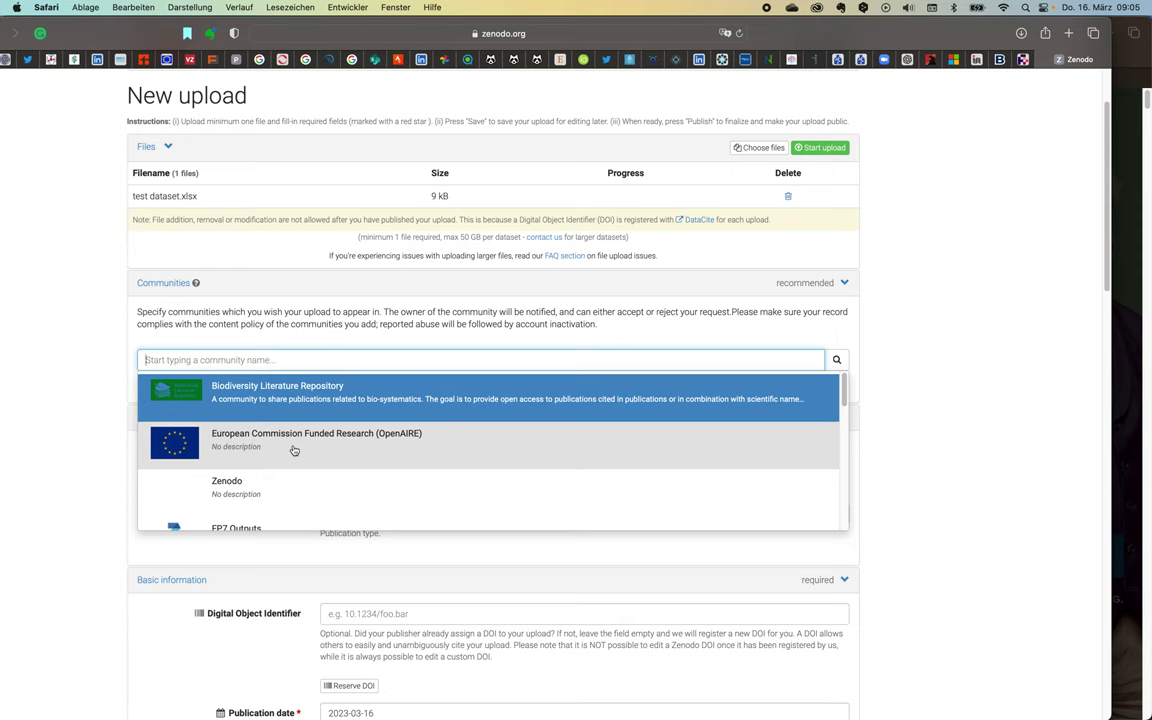
scroll(294, 451, down, 2)
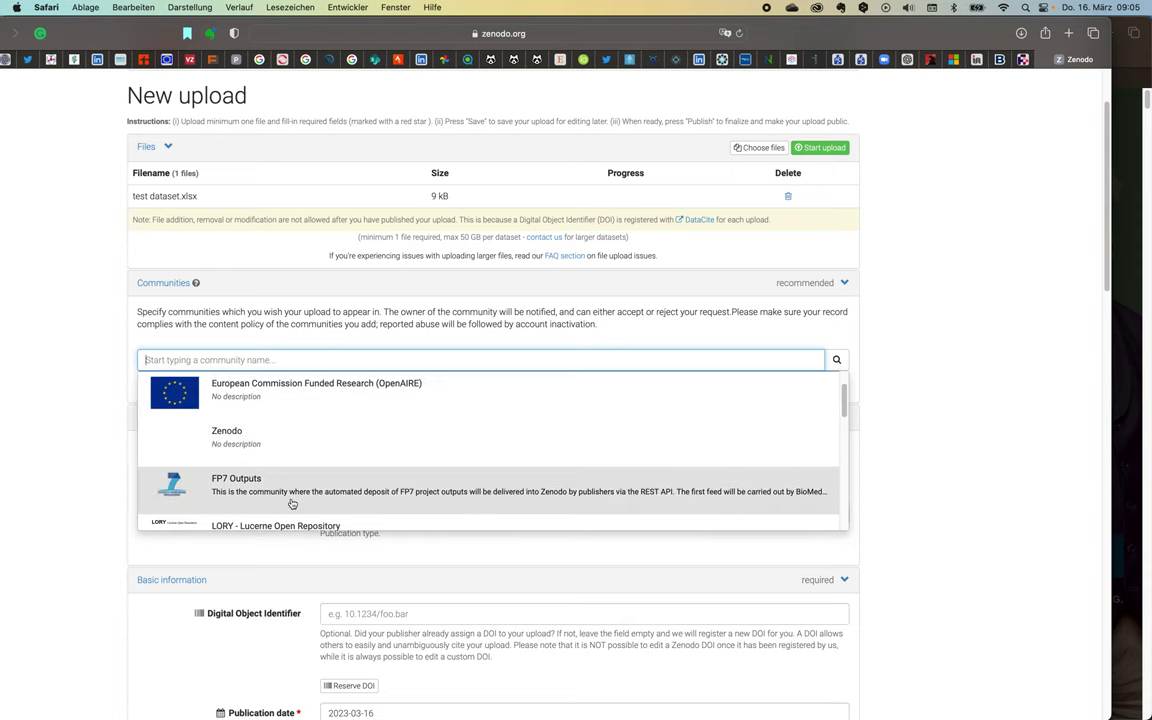
scroll(291, 502, down, 1)
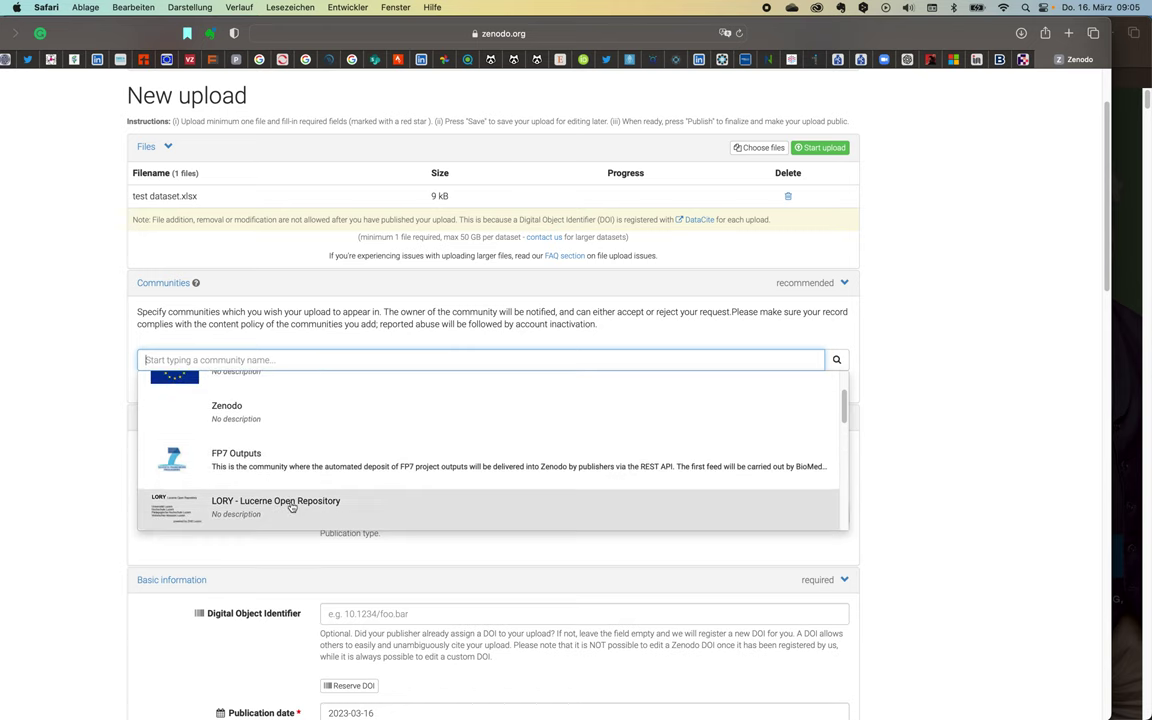
click(627, 330)
Set the upload type to Presentation after briefly selecting Poster
scroll(597, 326, down, 1)
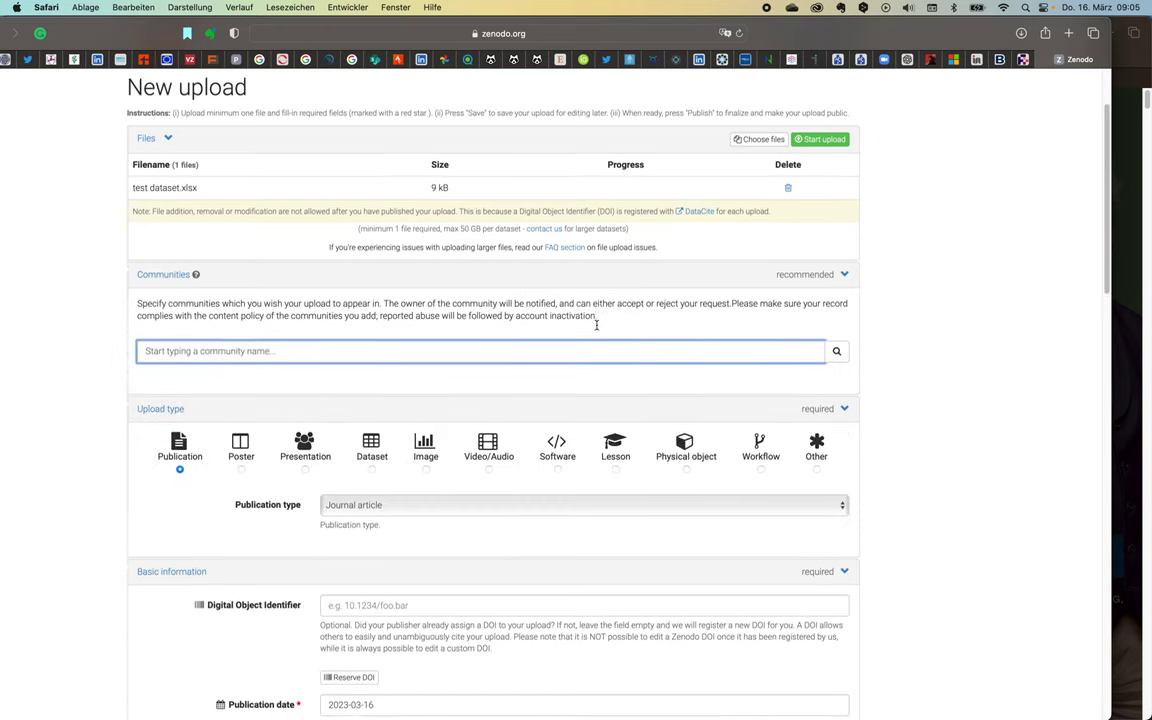
scroll(530, 328, down, 2)
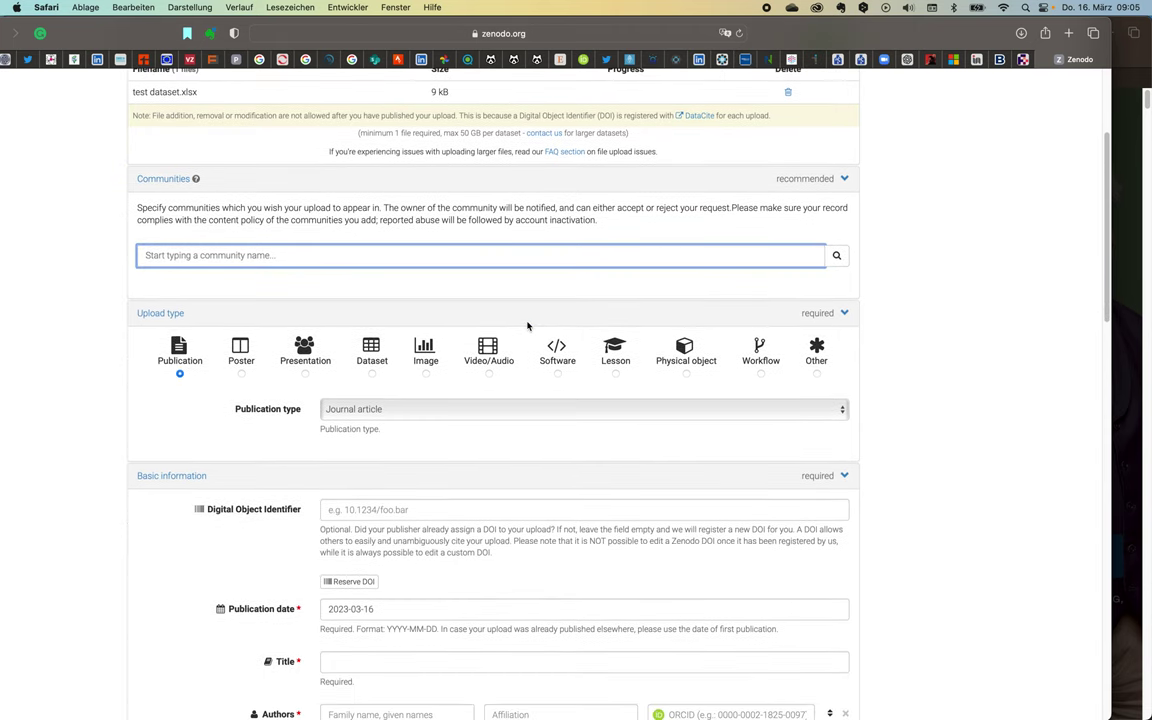
scroll(522, 330, down, 1)
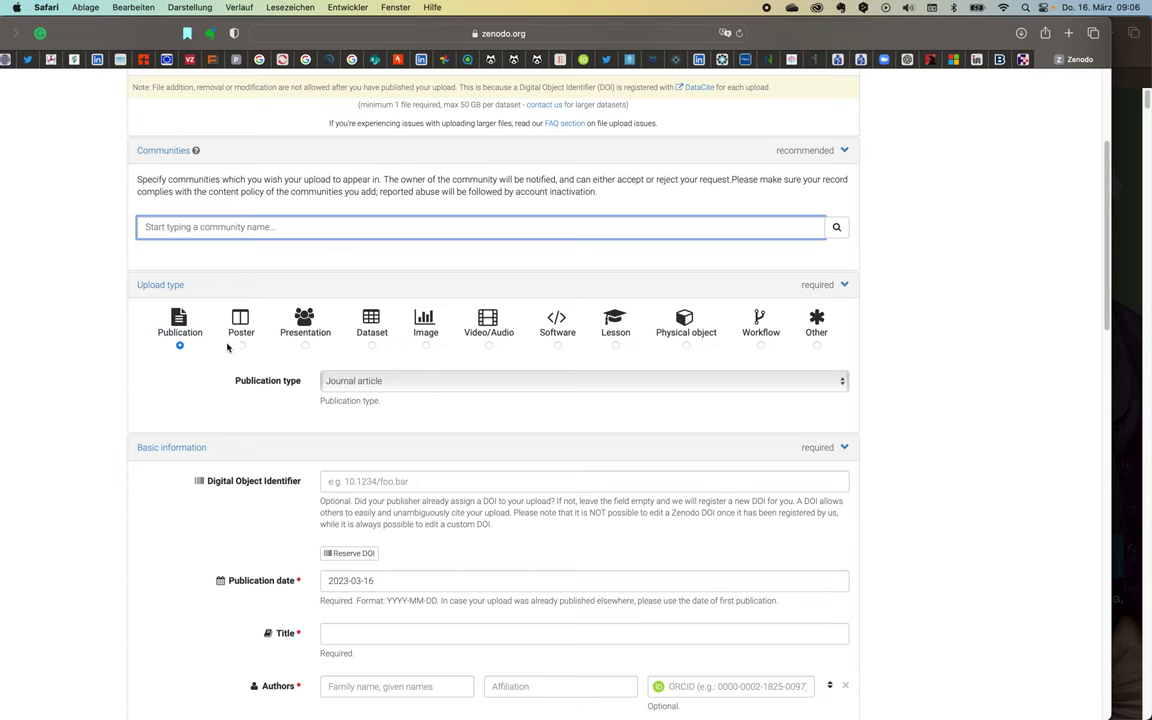
click(241, 346)
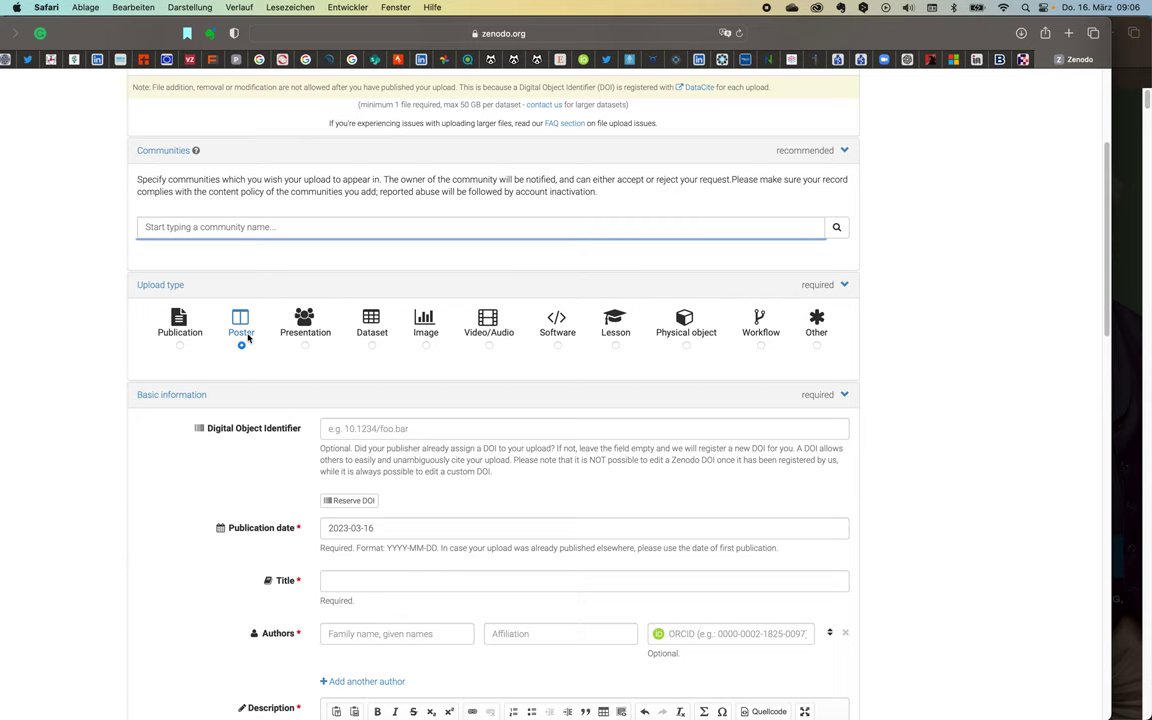
click(305, 345)
scroll(661, 372, down, 1)
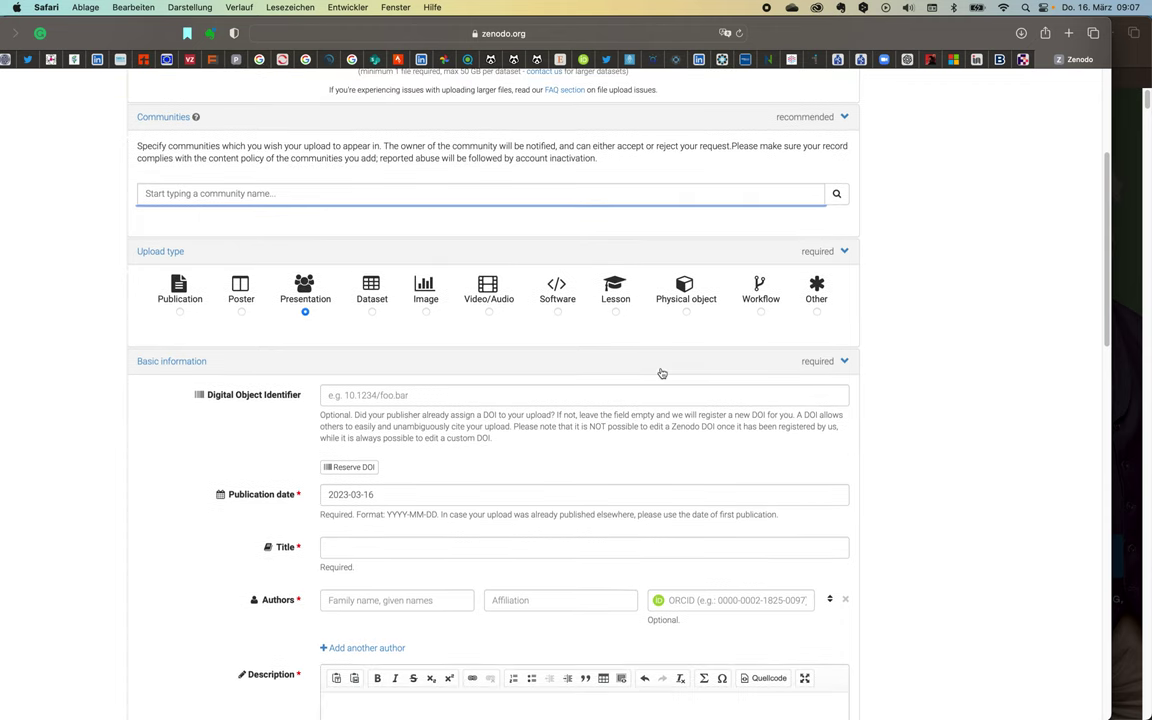
scroll(661, 372, down, 1)
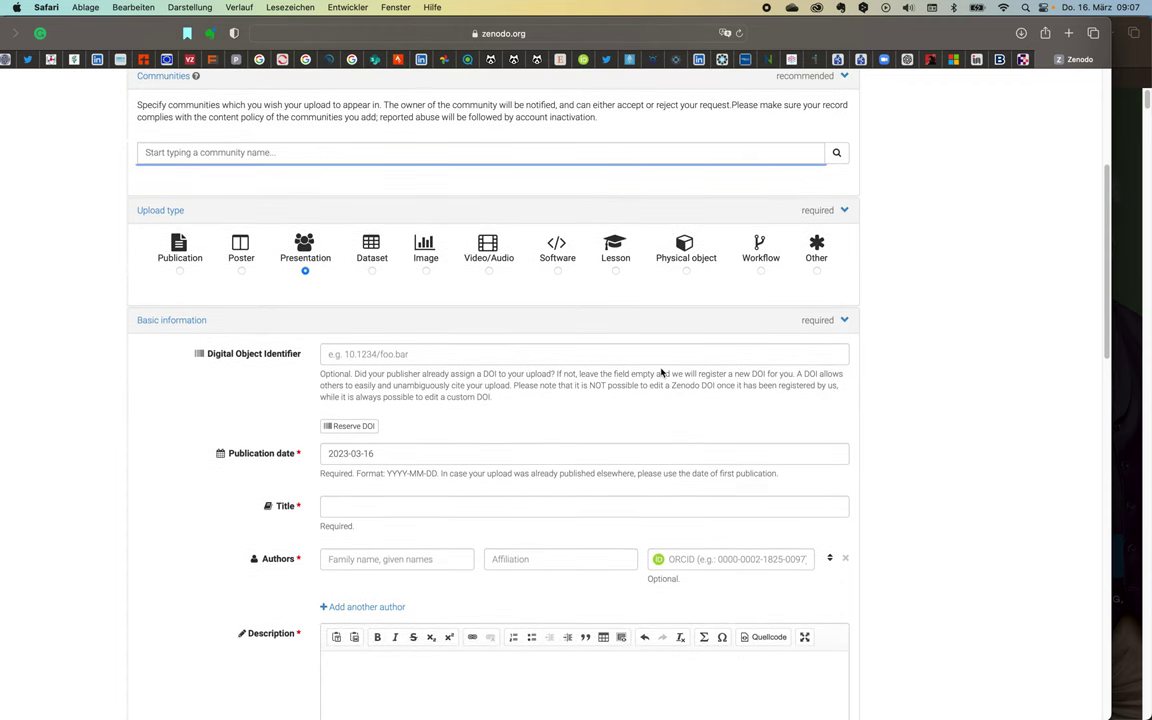
scroll(661, 372, down, 1)
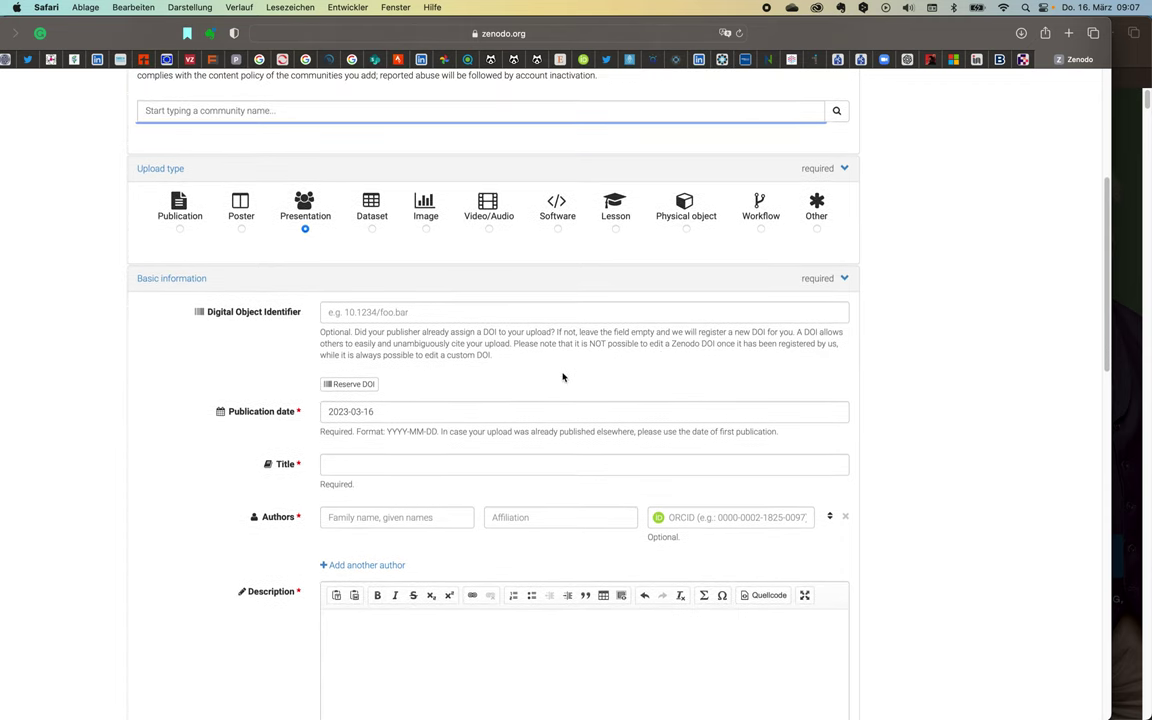
scroll(311, 294, down, 1)
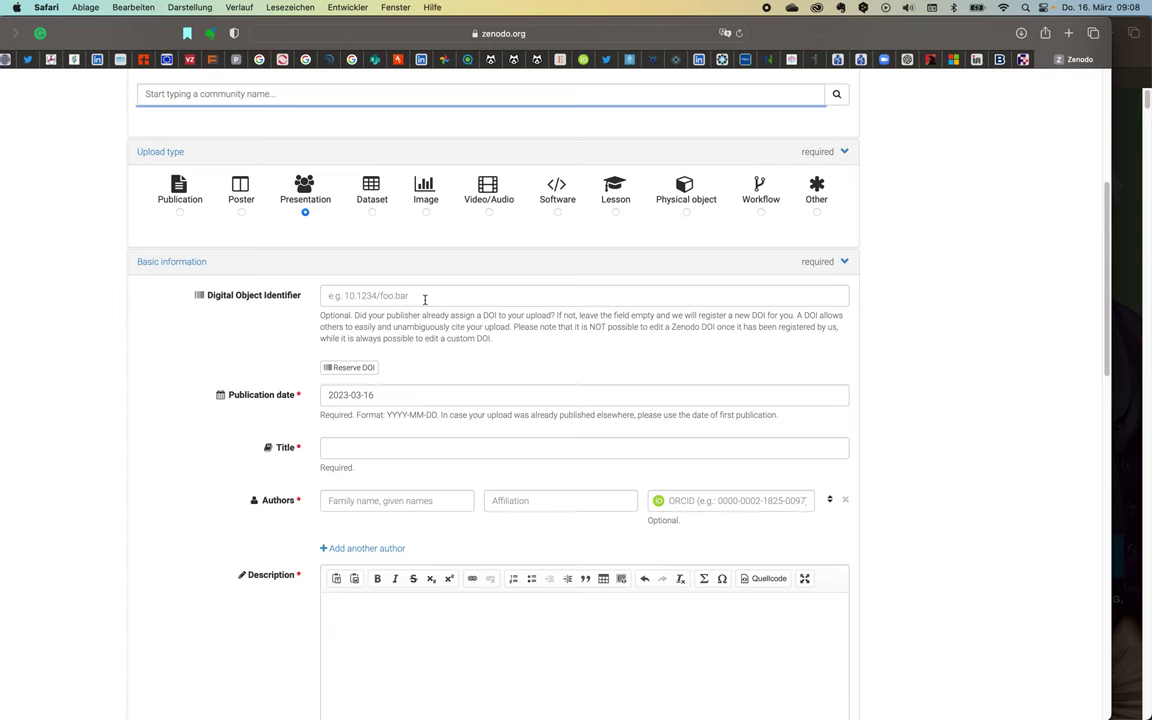
Reserve DOI 10.5281/zenodo.7739877 for the upload
scroll(420, 325, down, 1)
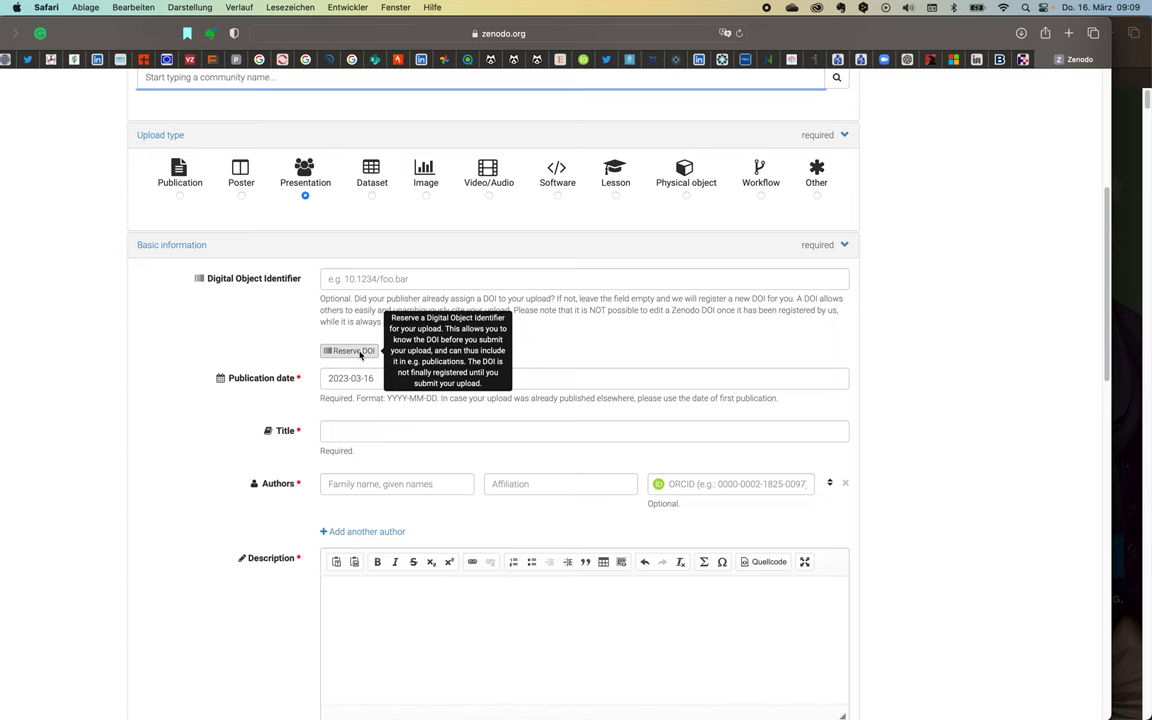
click(355, 351)
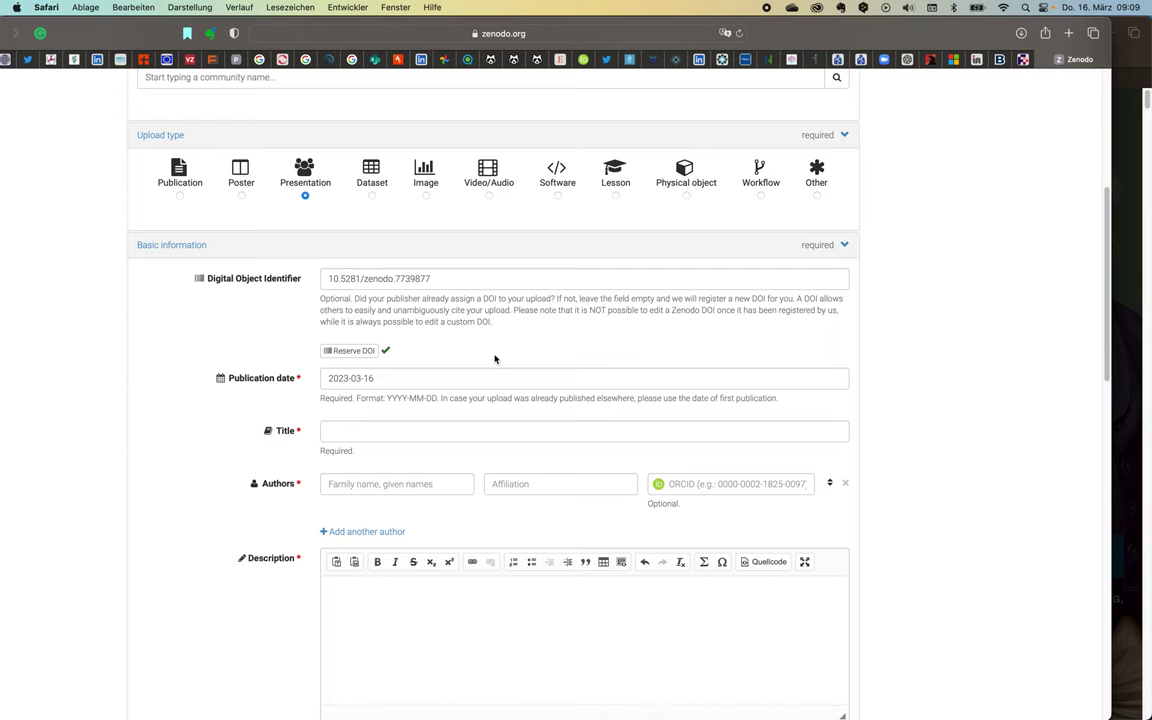
scroll(494, 359, down, 1)
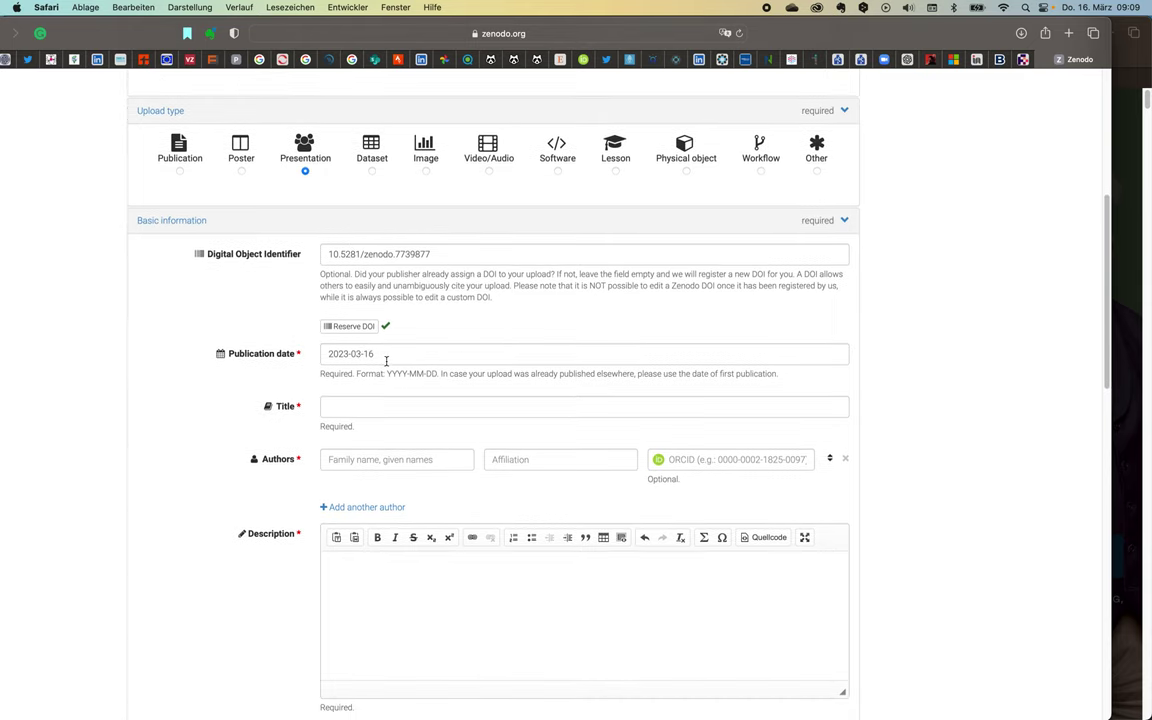
scroll(382, 357, down, 1)
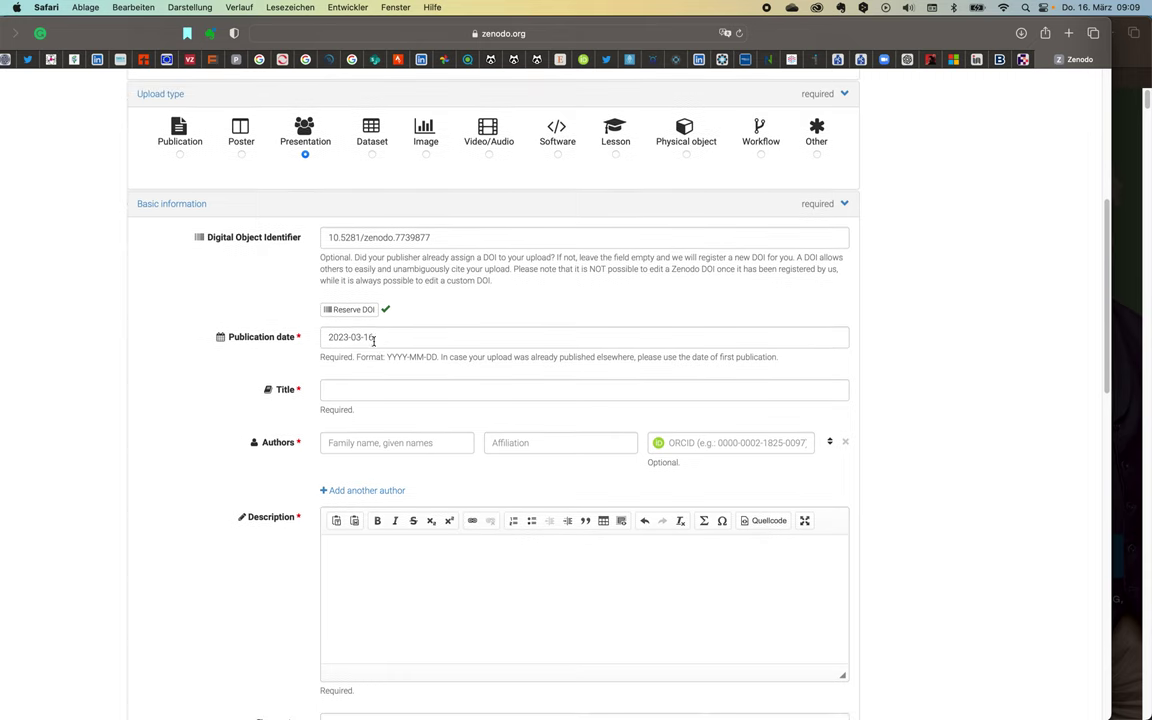
scroll(385, 352, down, 1)
scroll(392, 367, down, 1)
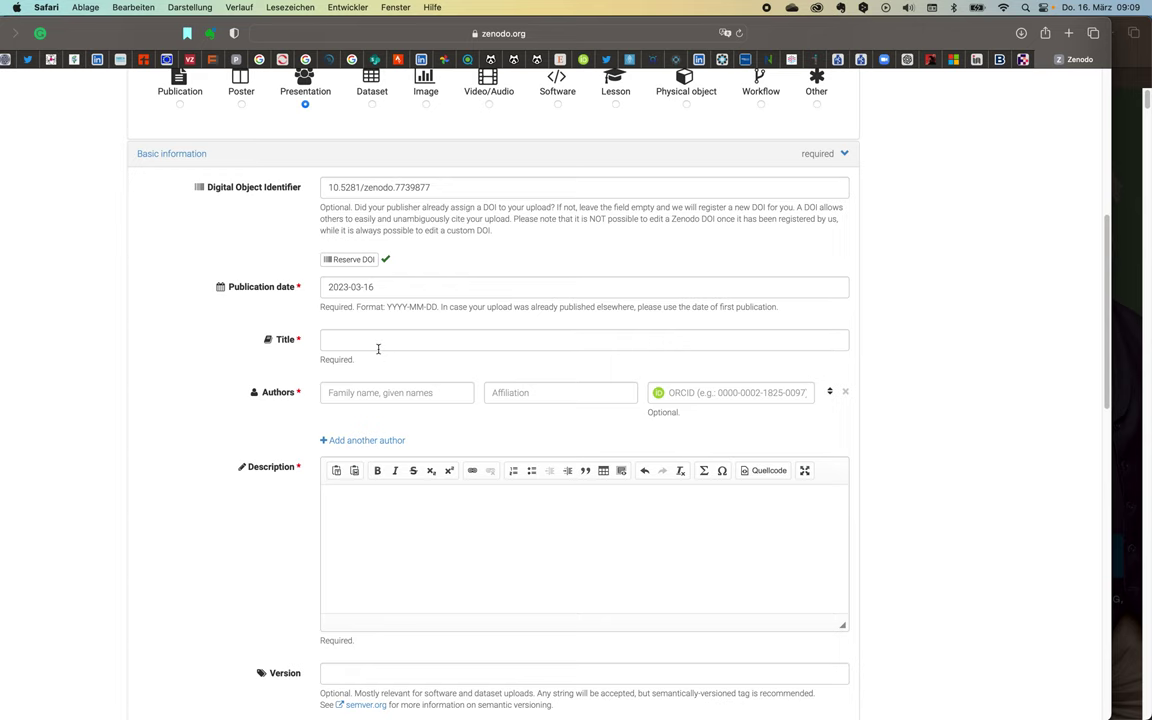
scroll(378, 348, down, 3)
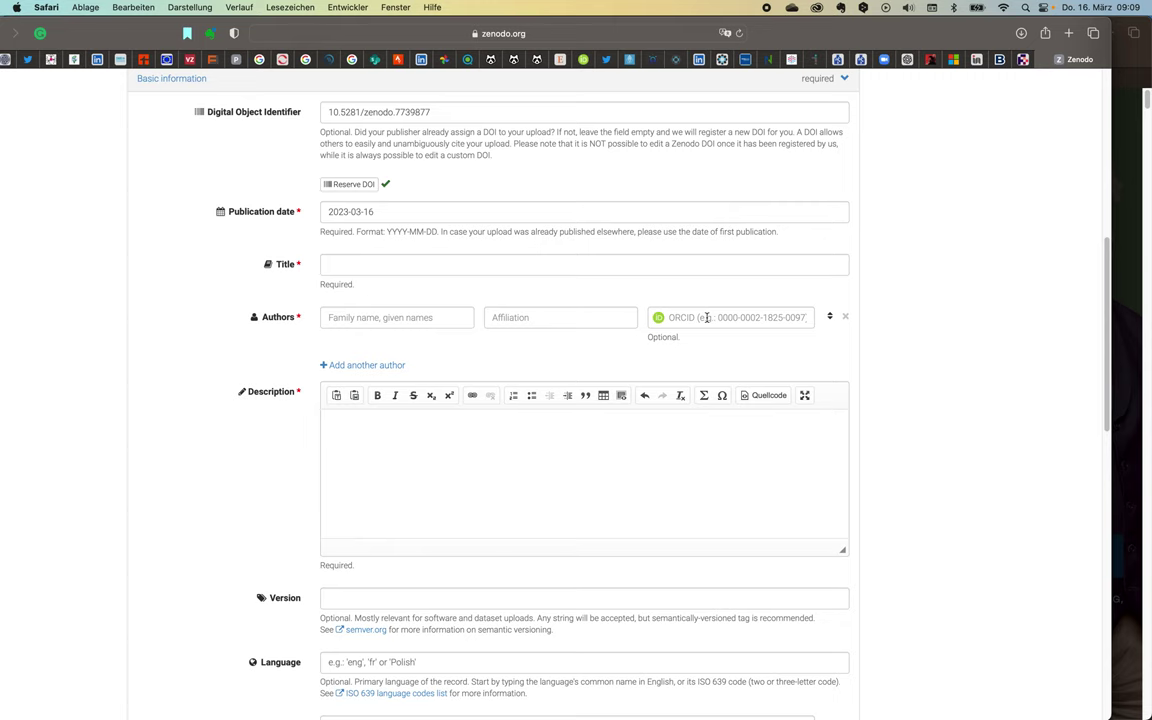
scroll(689, 334, down, 3)
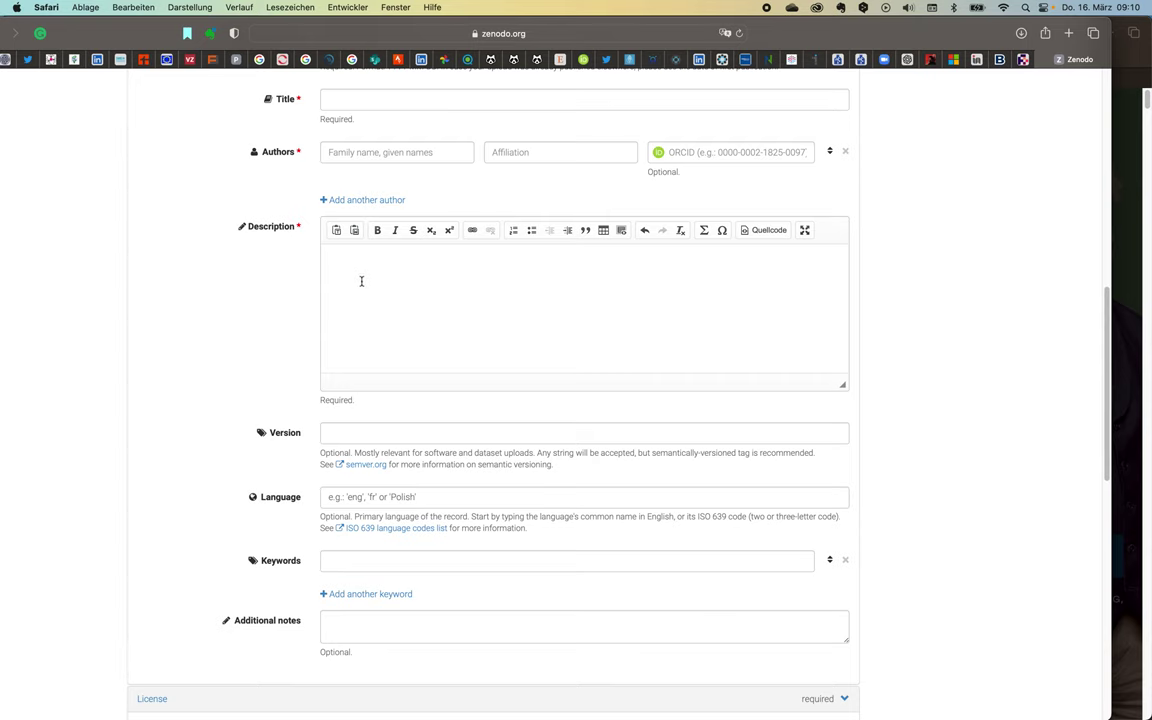
scroll(368, 311, down, 2)
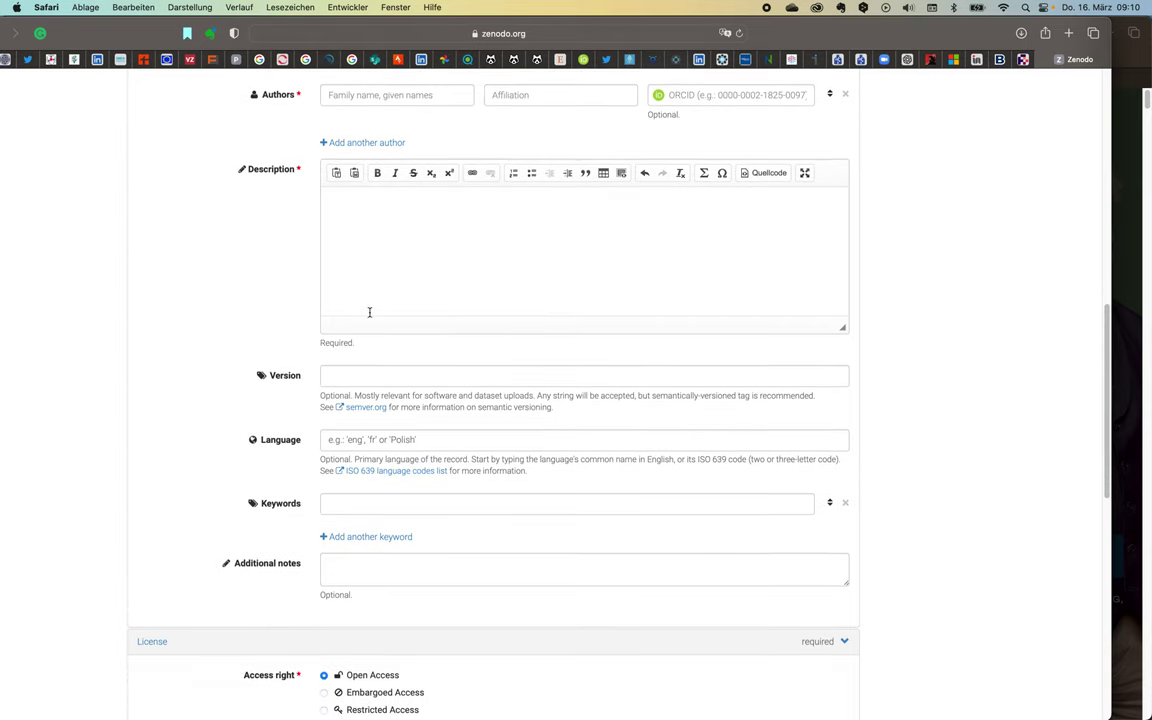
scroll(370, 305, down, 1)
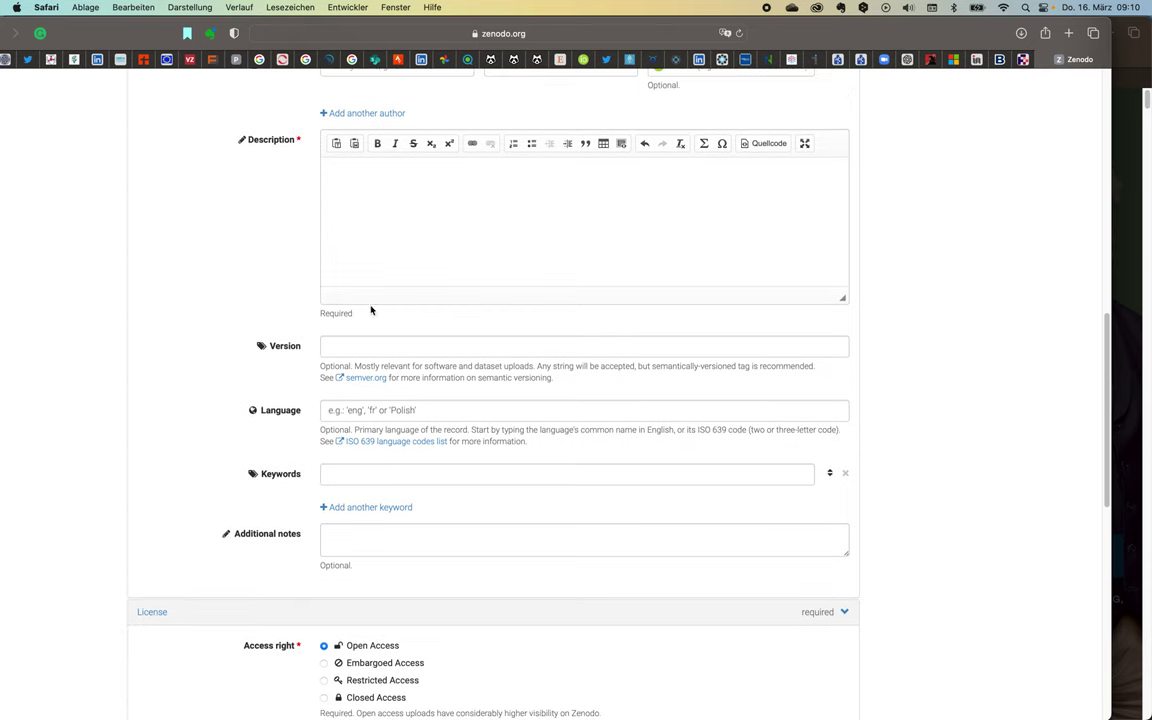
scroll(362, 345, down, 1)
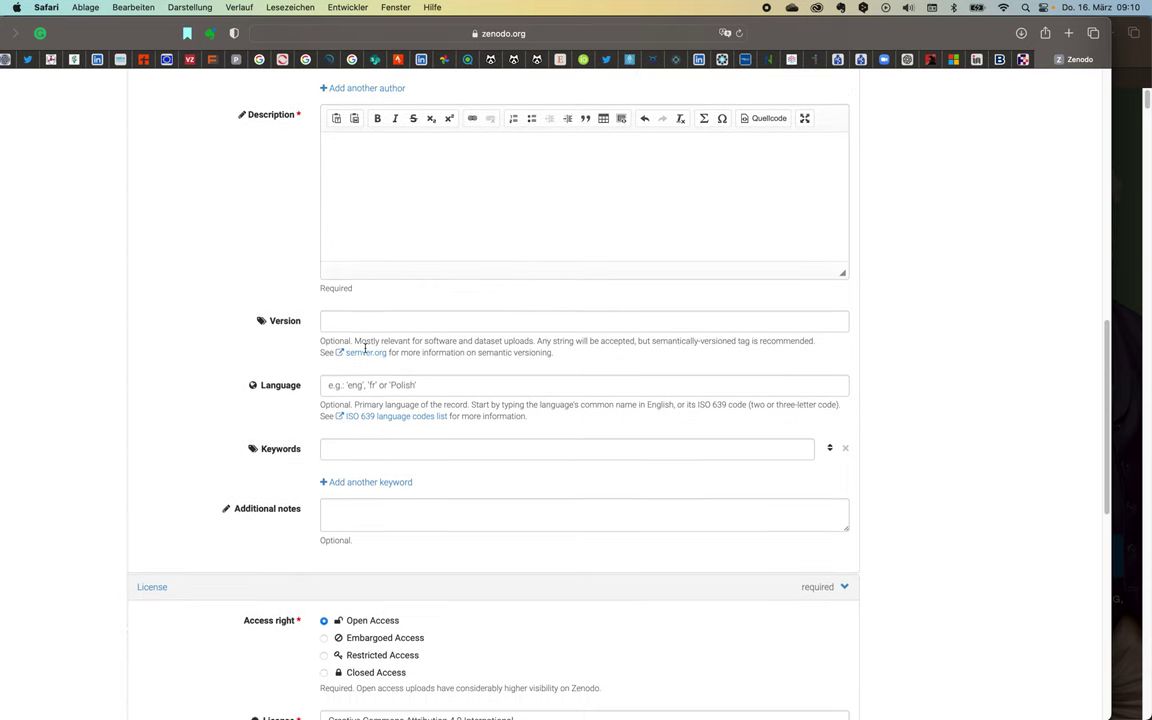
scroll(354, 340, down, 1)
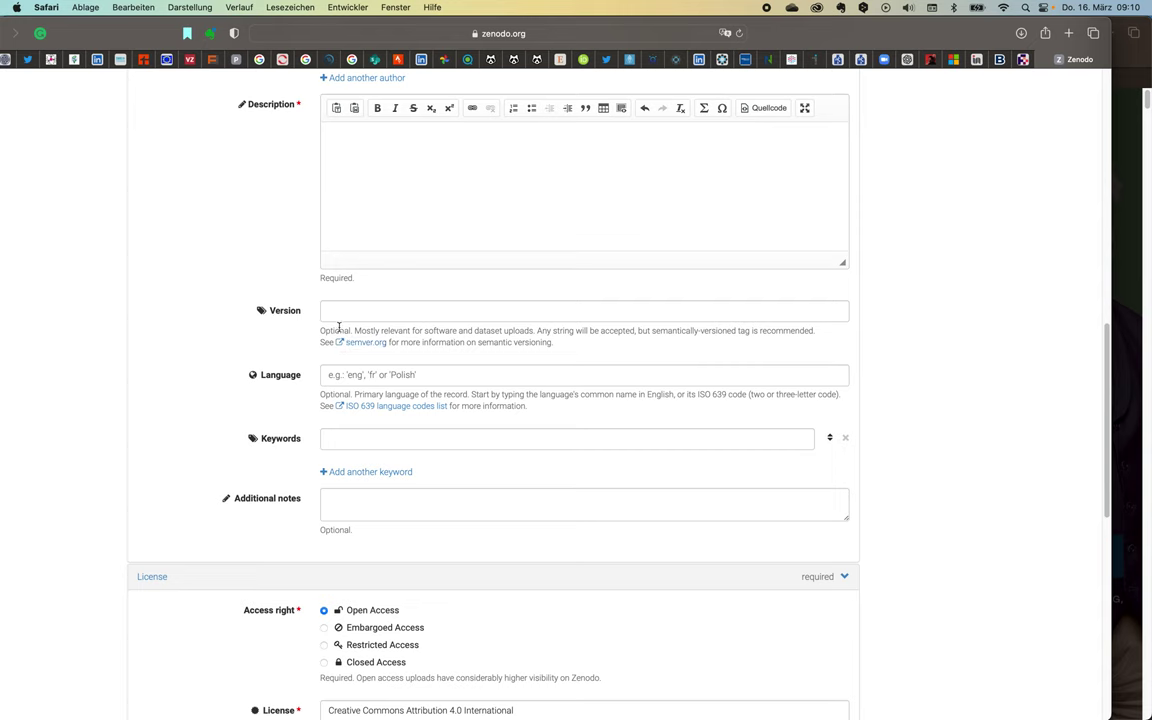
scroll(339, 327, down, 1)
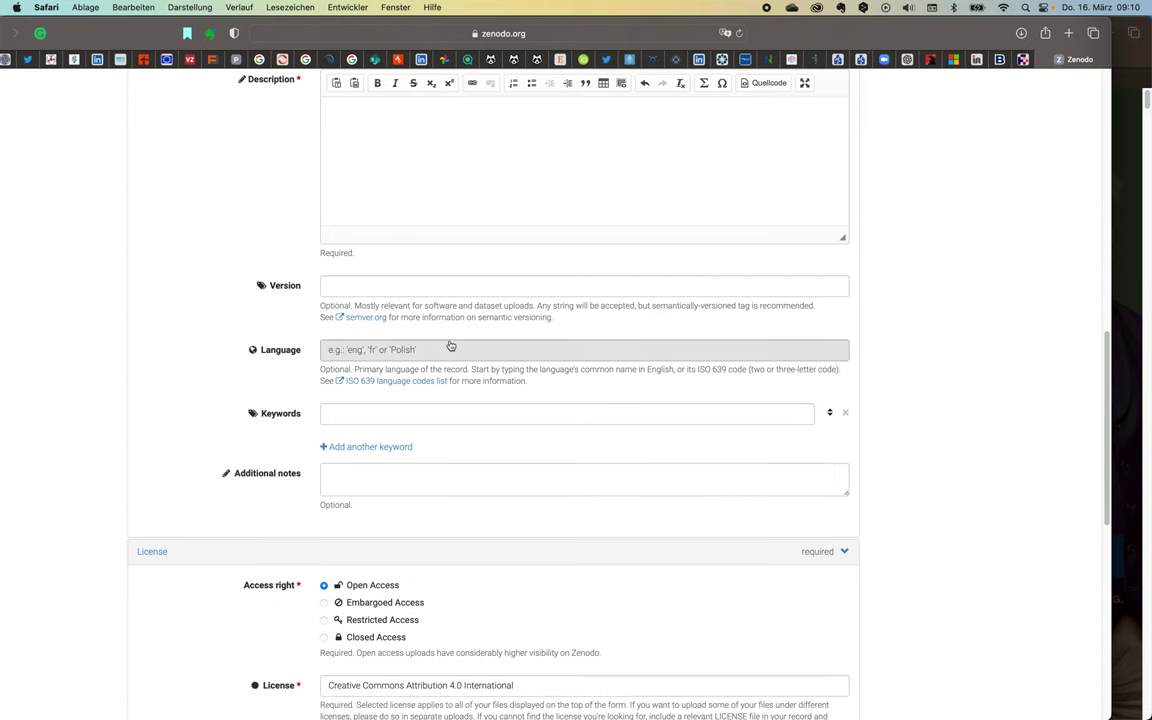
scroll(450, 345, down, 3)
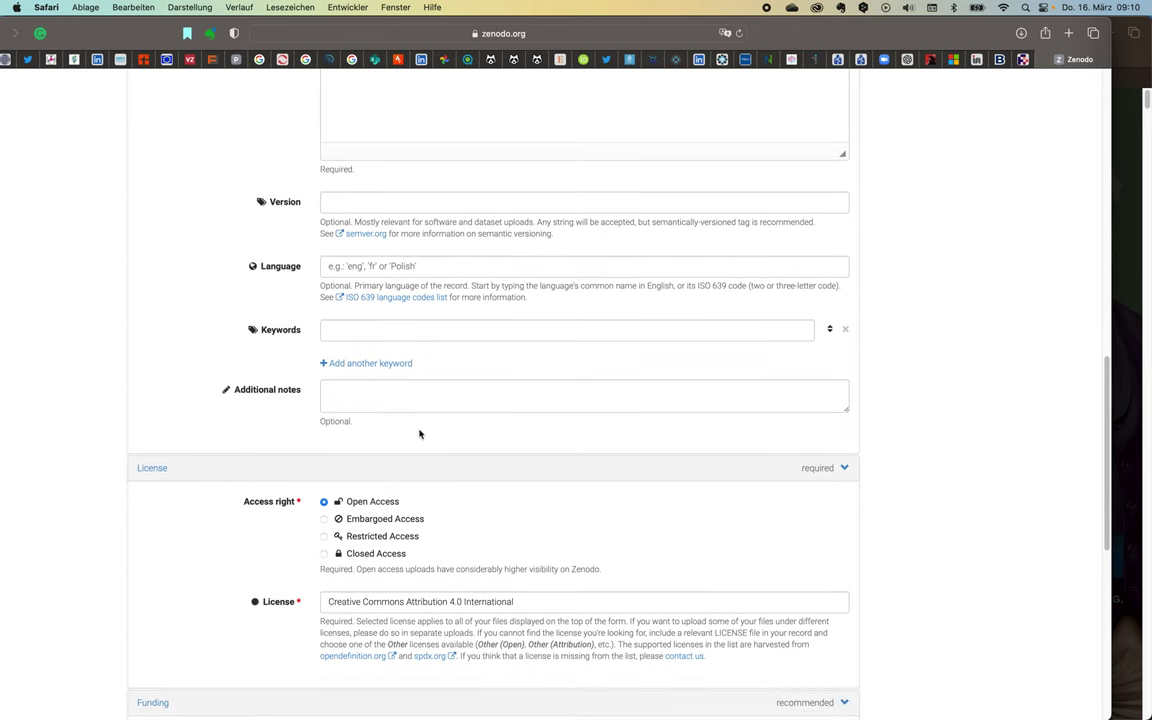
scroll(419, 433, down, 2)
scroll(386, 338, down, 2)
scroll(386, 339, down, 5)
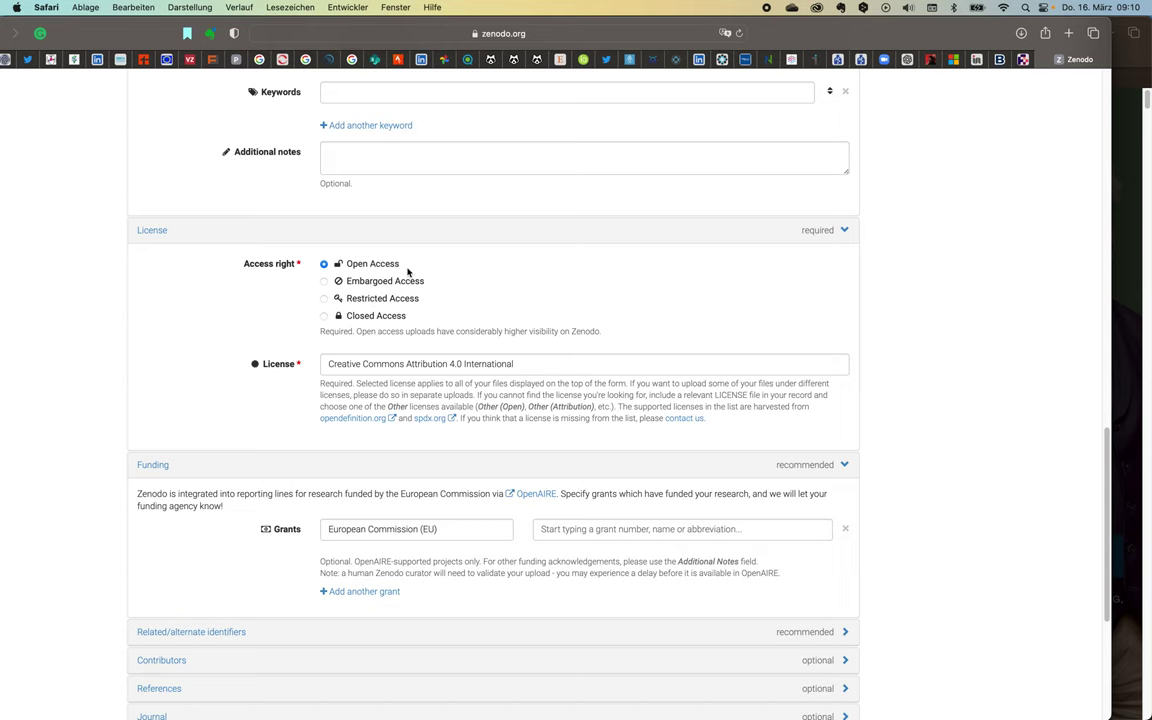
Set the access right to Embargoed Access, then switch it to Restricted Access
click(324, 282)
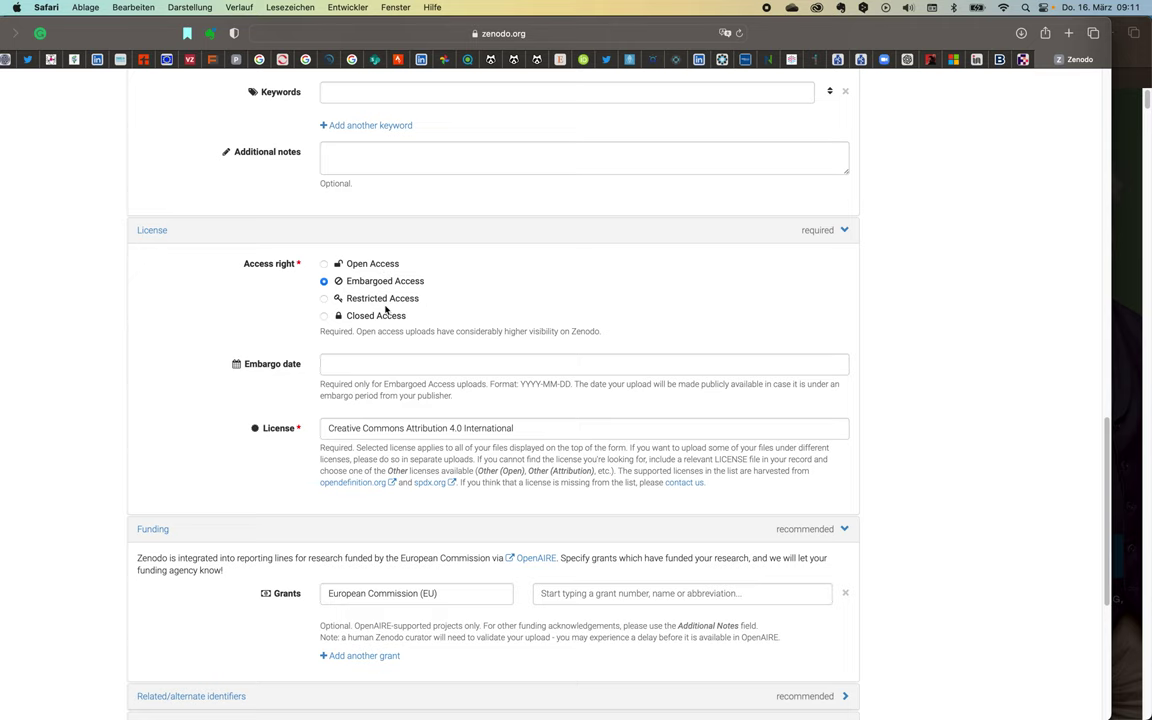
click(324, 300)
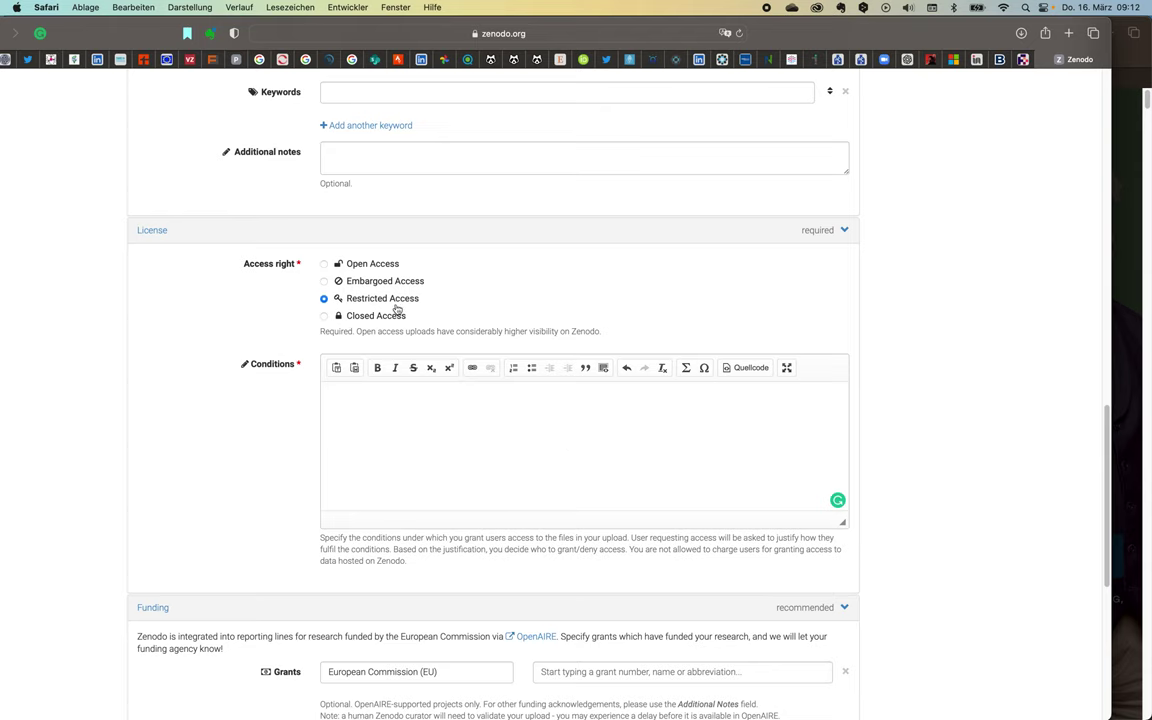
Change the access right to Closed Access, then back to Open Access
click(324, 316)
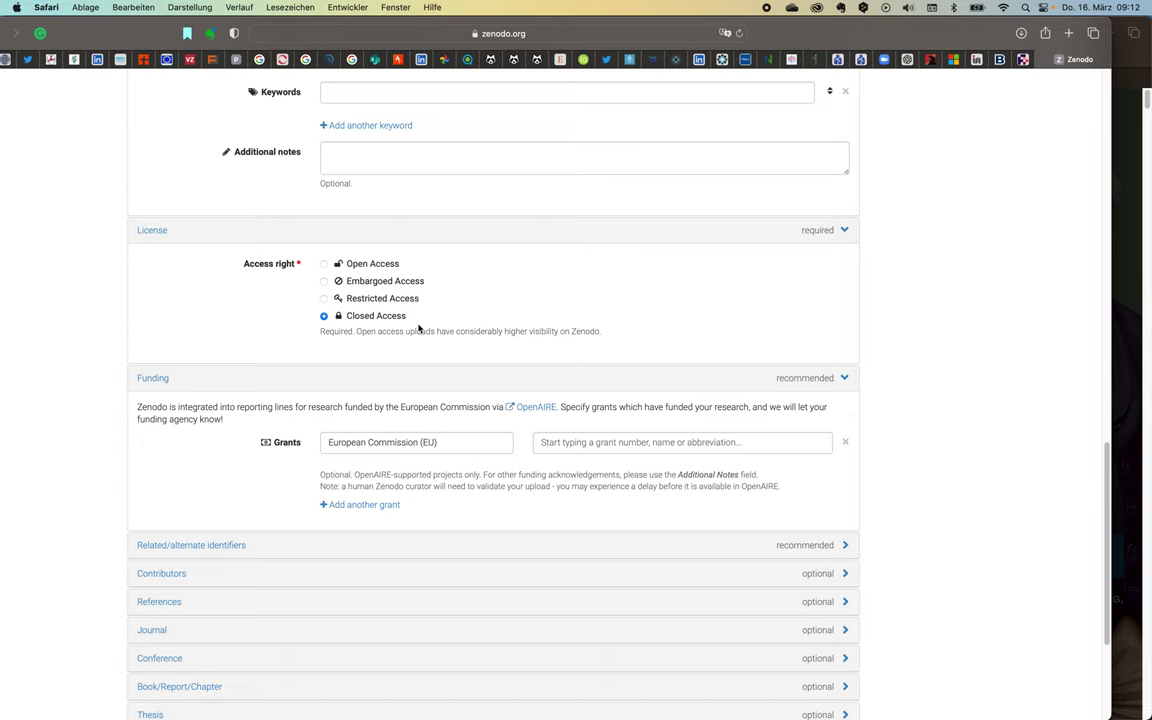
scroll(446, 330, down, 2)
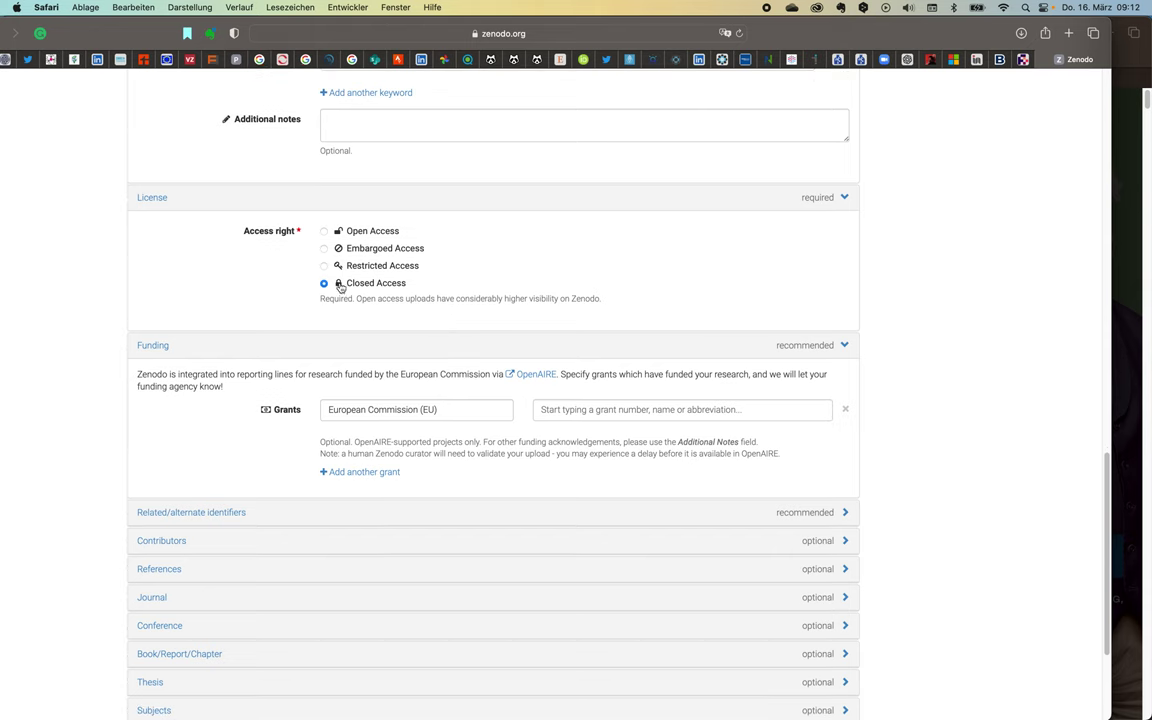
click(324, 231)
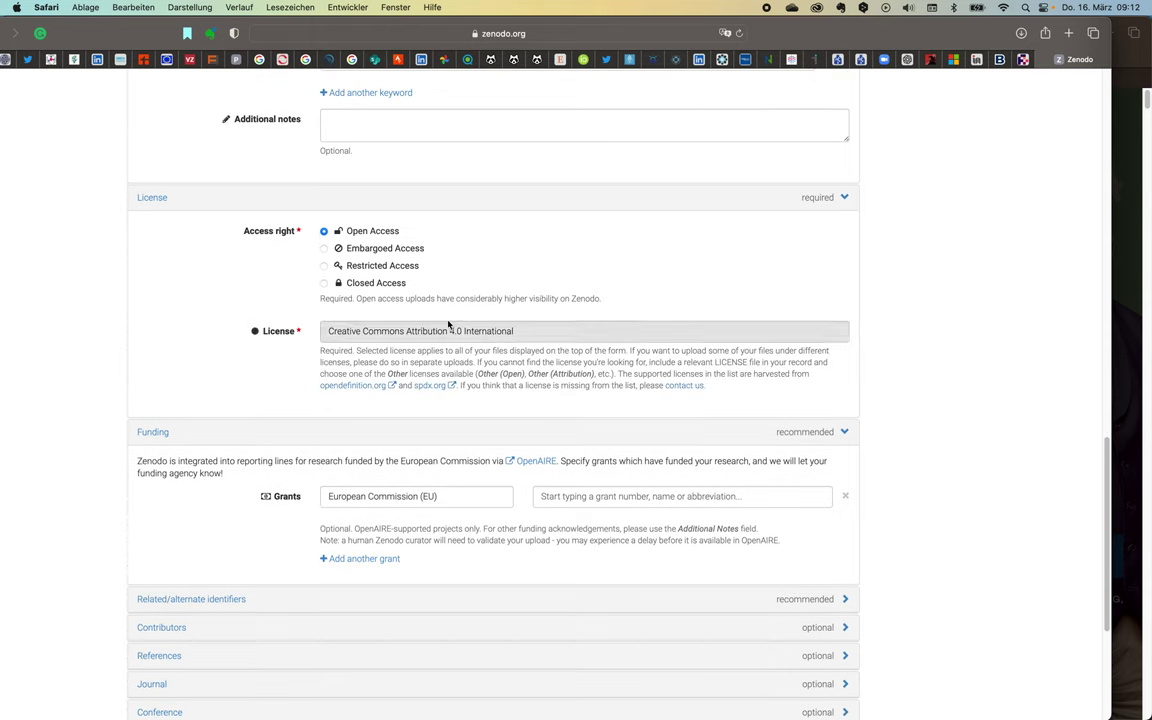
Search the License list for 'license', then cancel to keep CC BY 4.0
scroll(468, 285, down, 1)
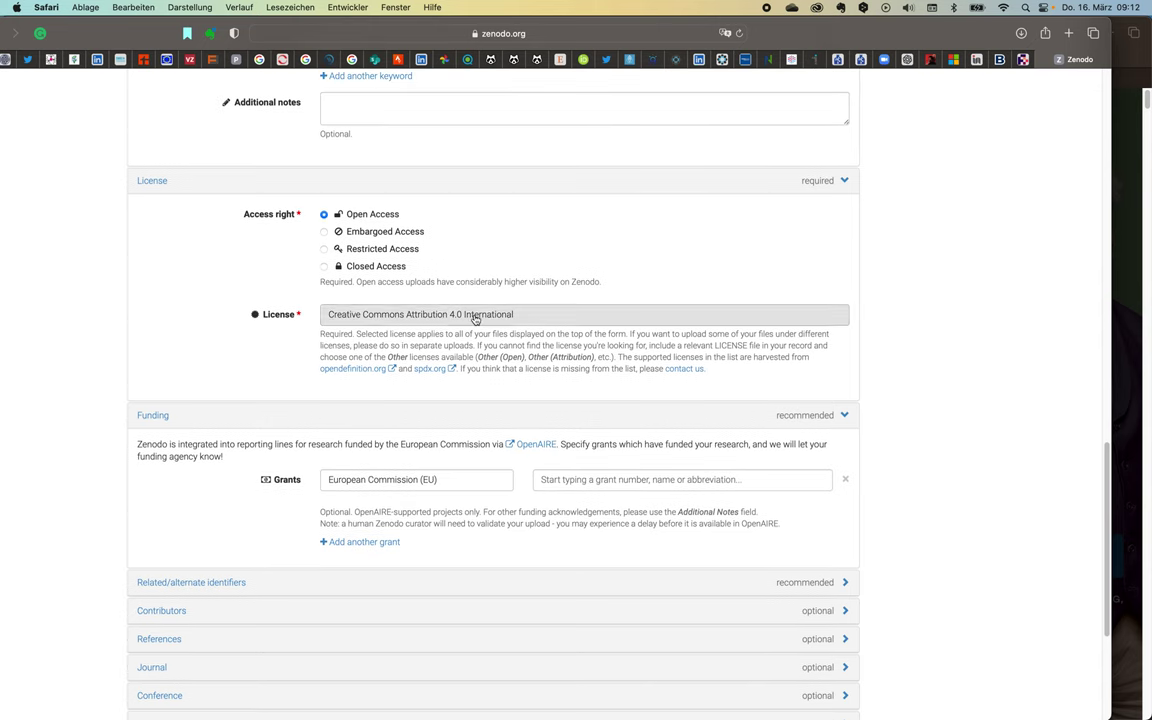
click(421, 316)
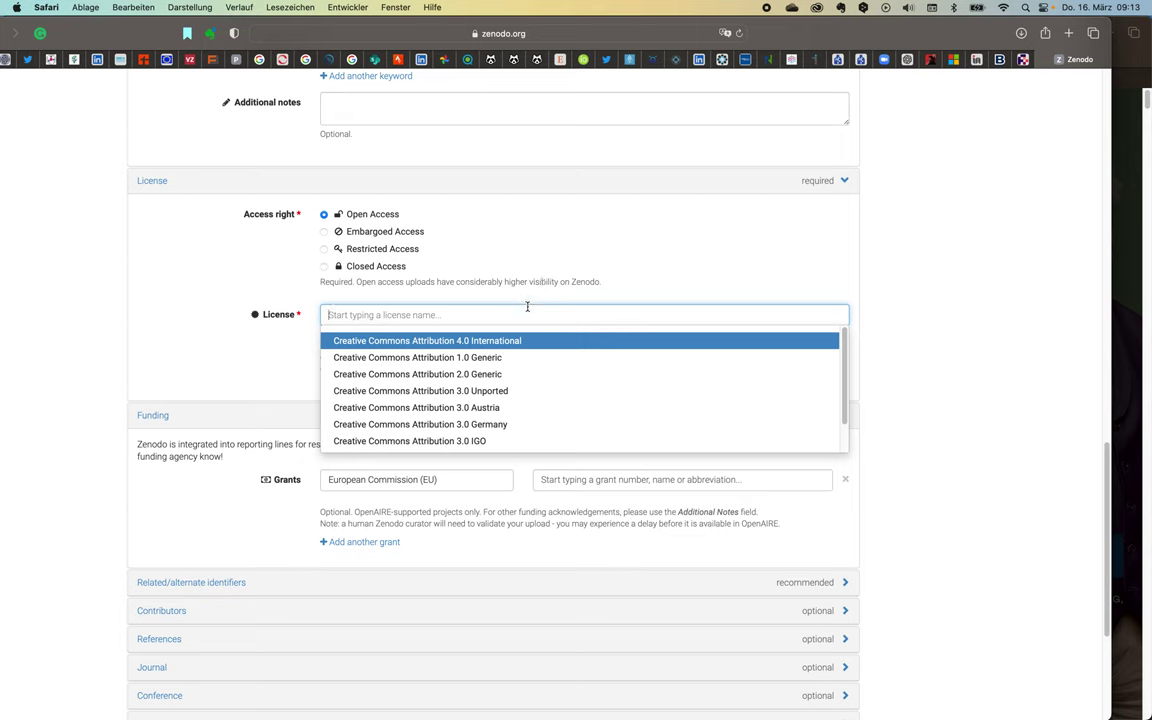
text(license)
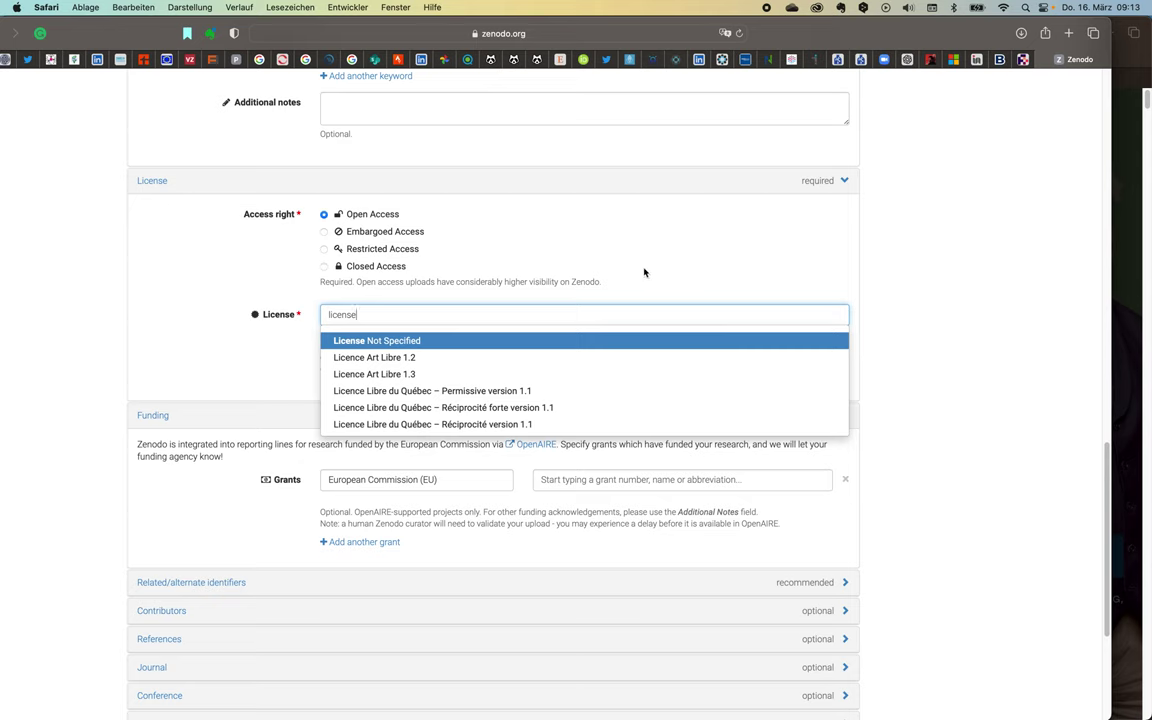
key(Escape)
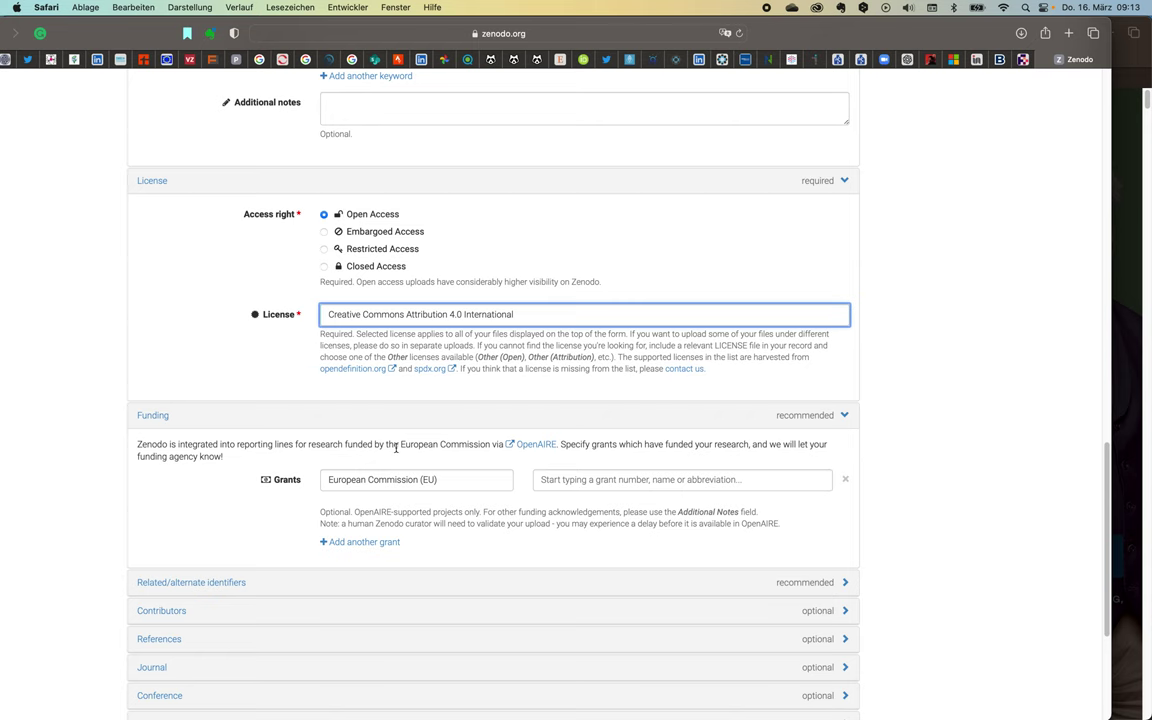
scroll(388, 440, down, 5)
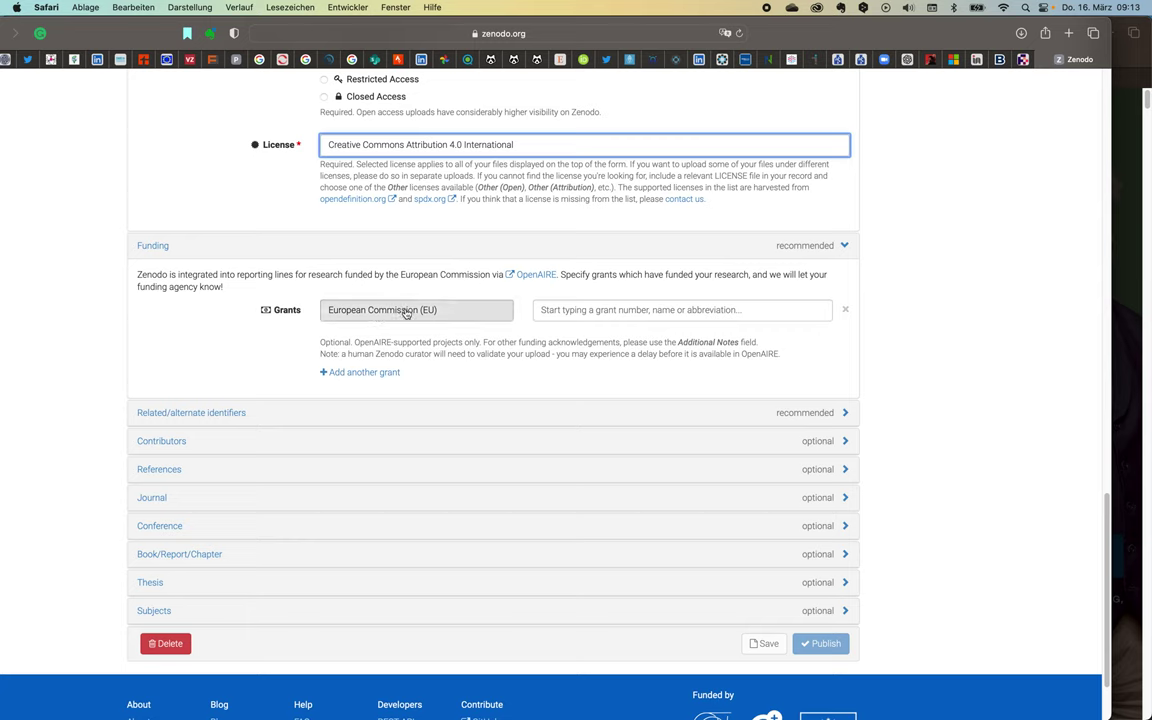
click(567, 310)
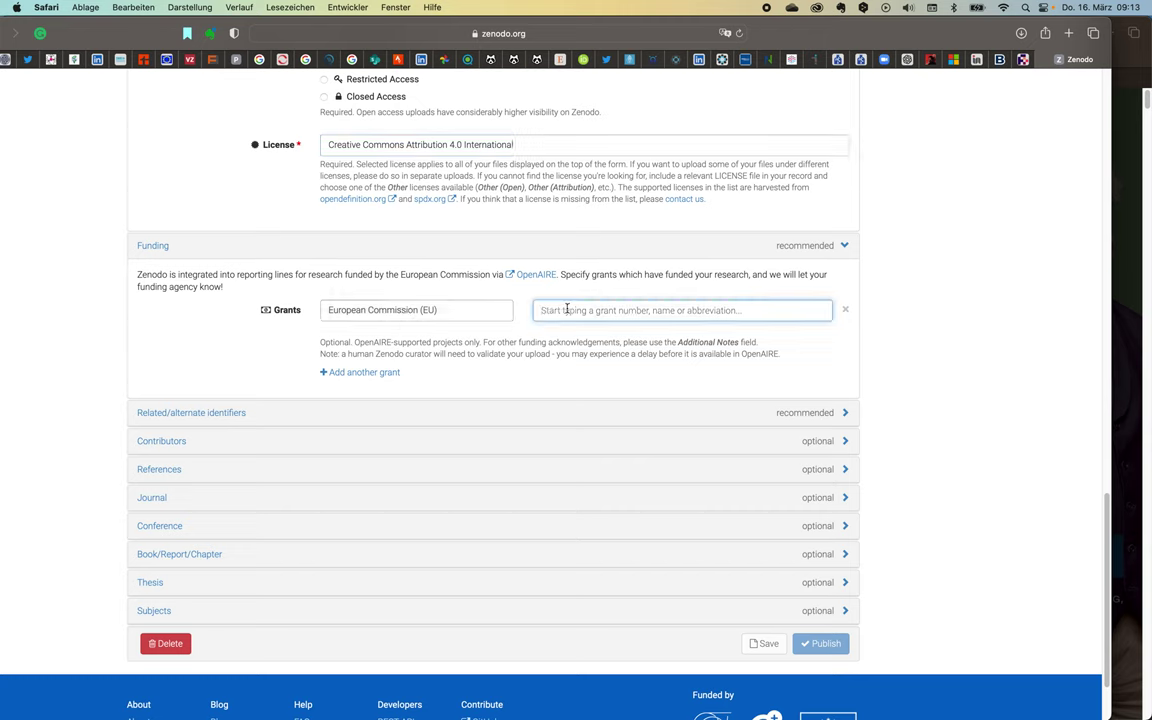
text(IMI)
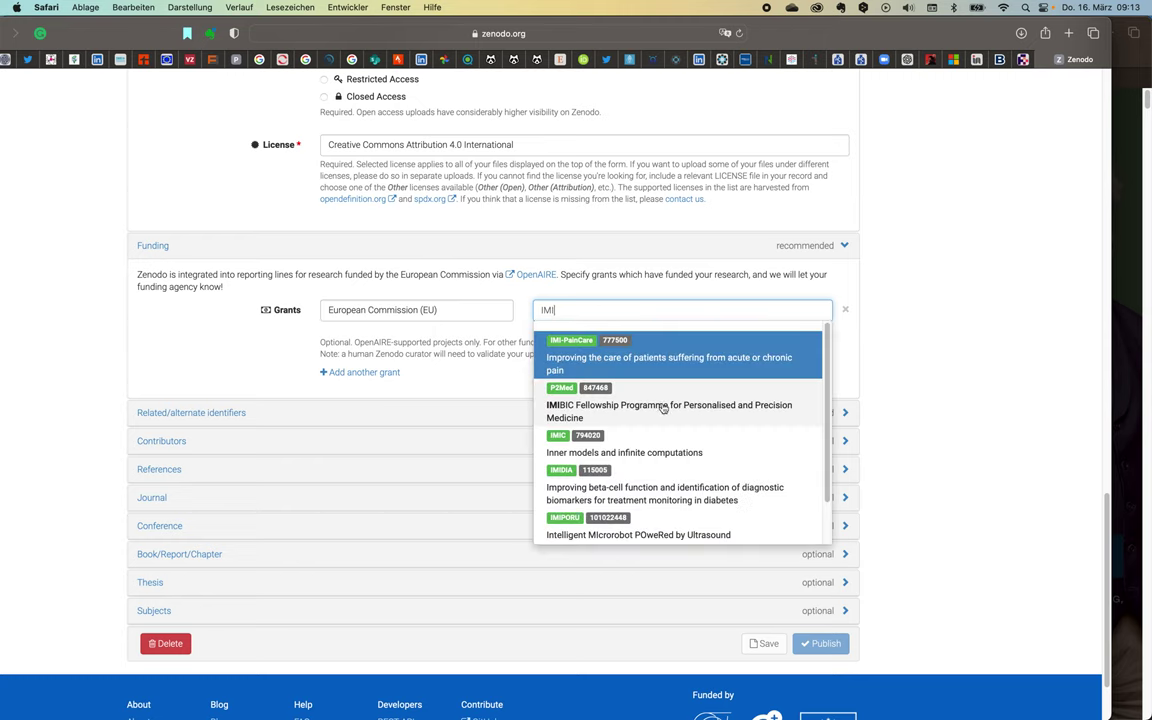
scroll(663, 408, down, 5)
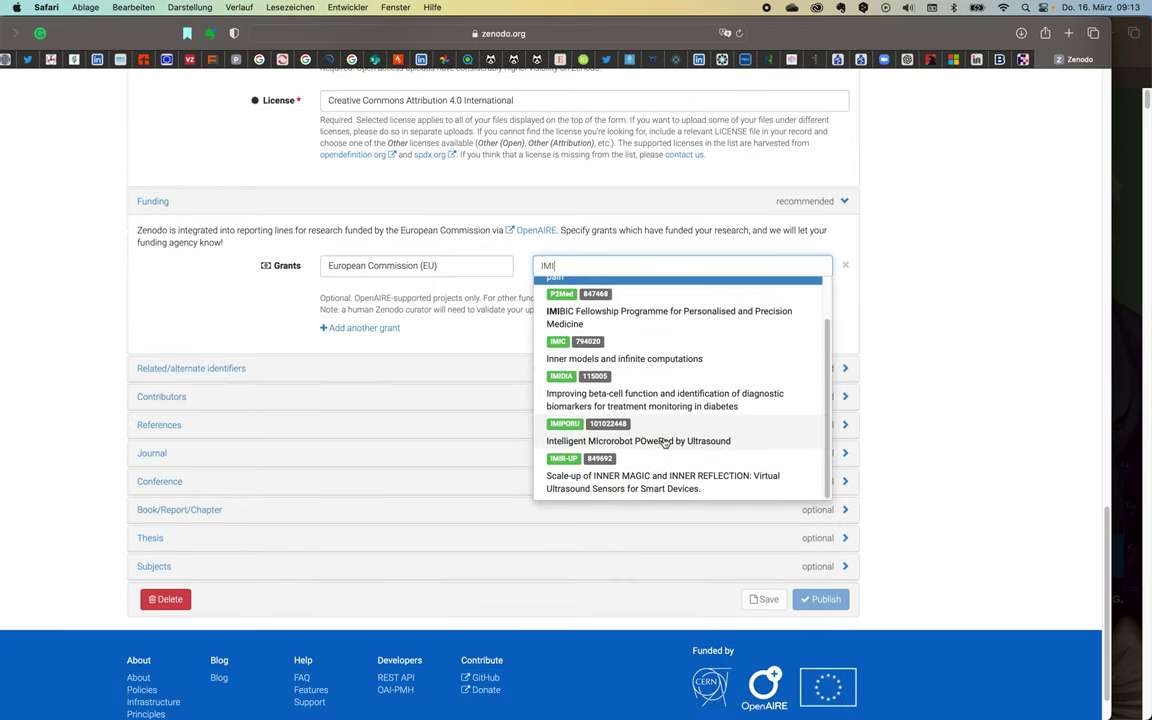
scroll(665, 443, up, 5)
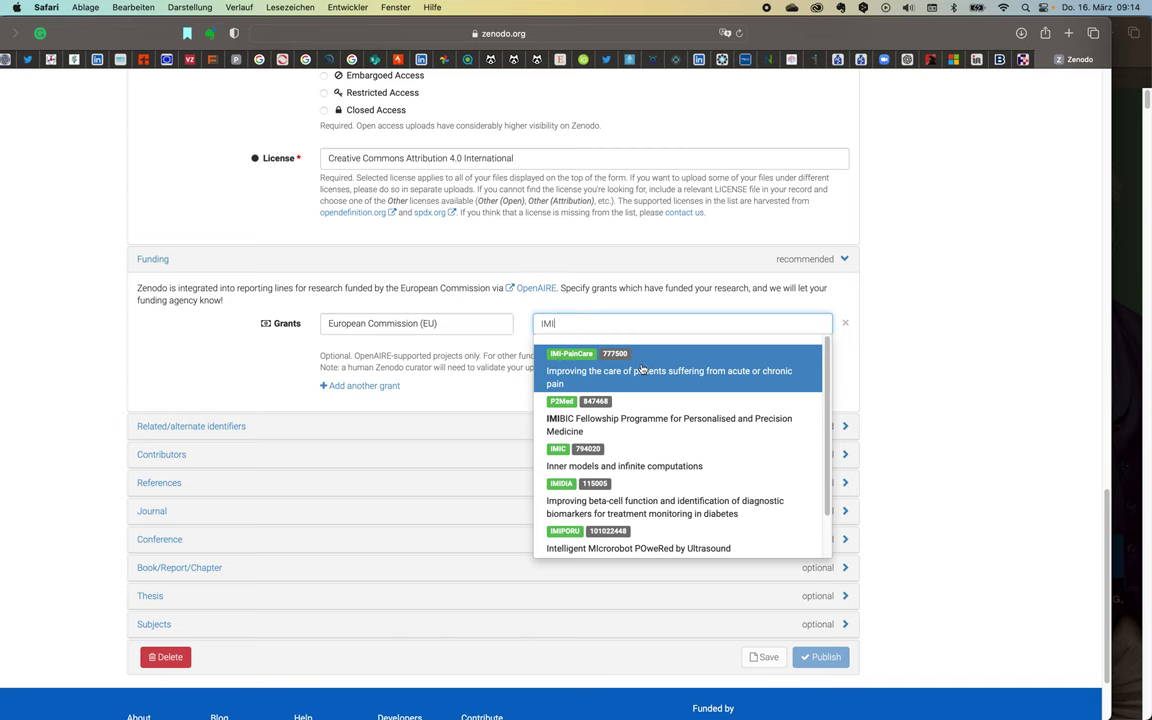
key(Escape)
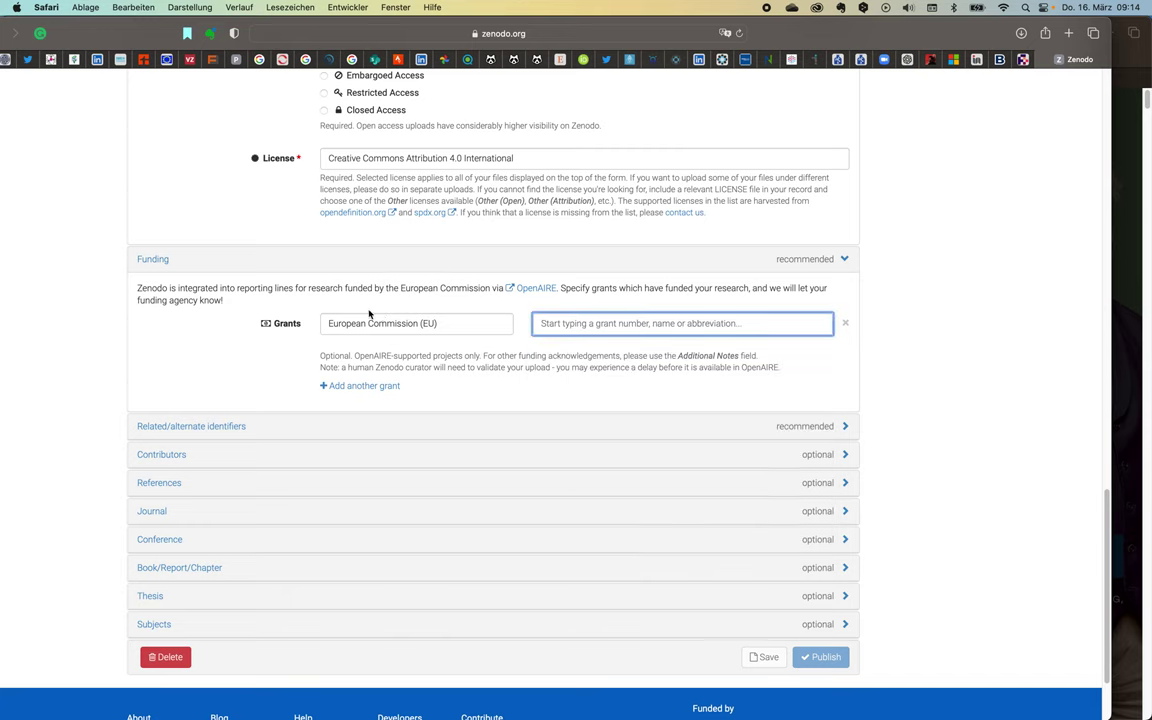
click(406, 328)
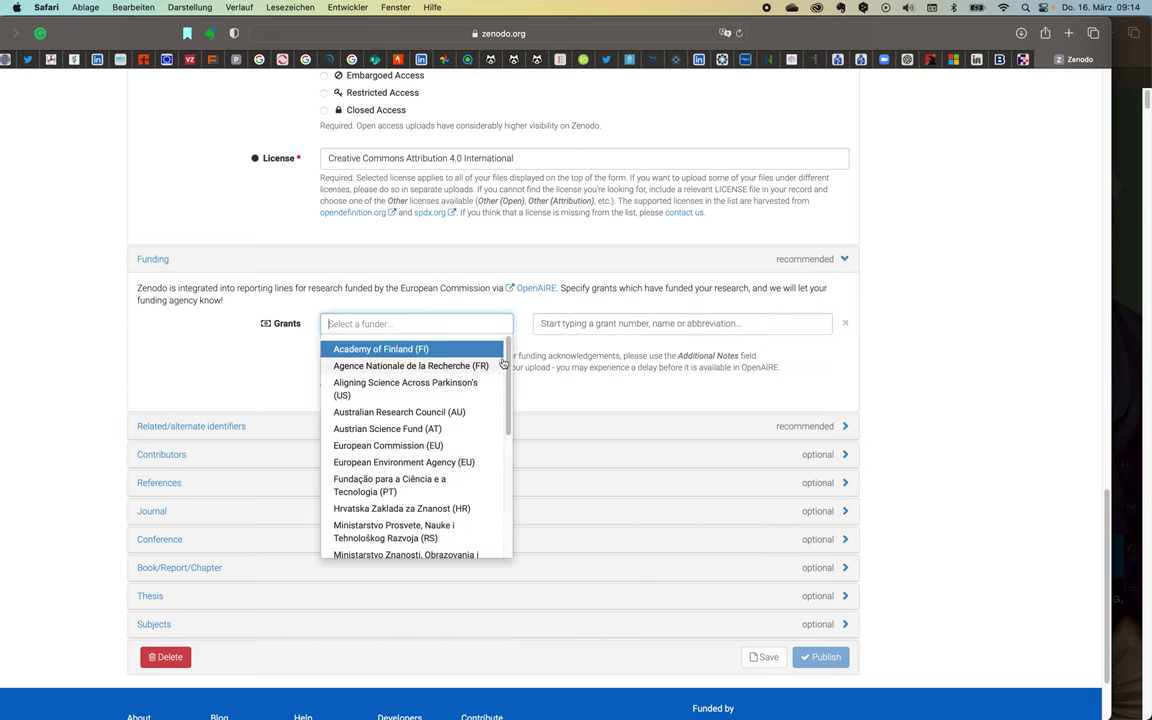
scroll(505, 364, down, 1)
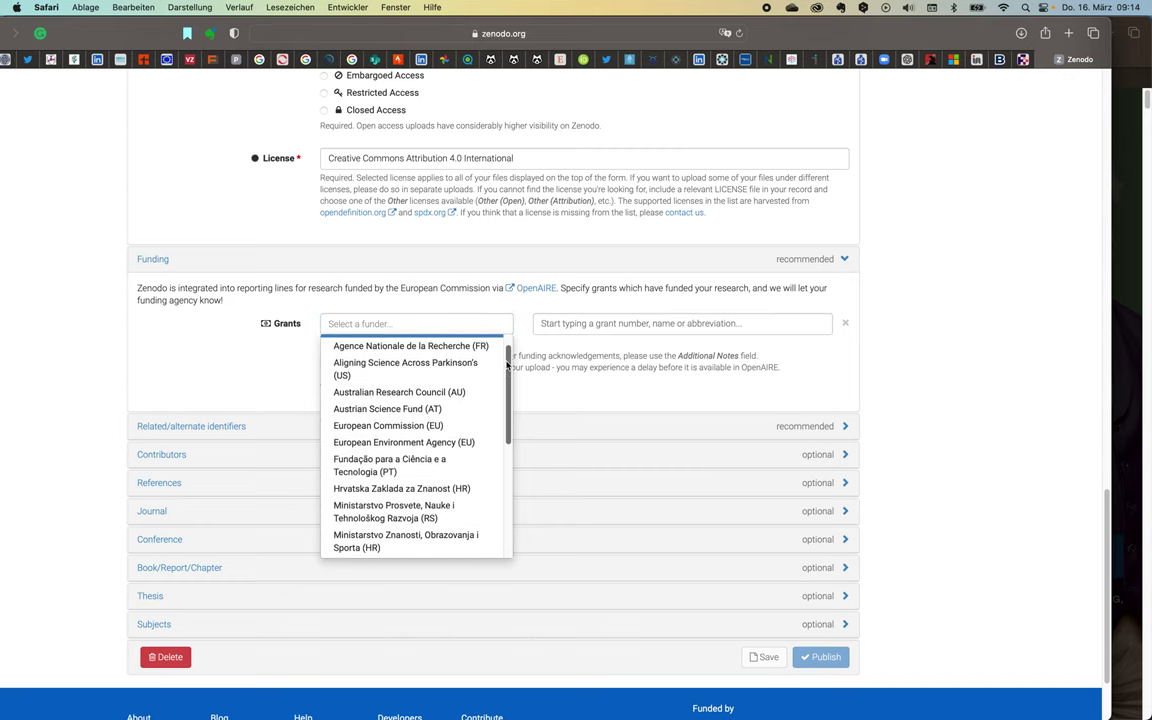
drag(507, 364, 522, 342)
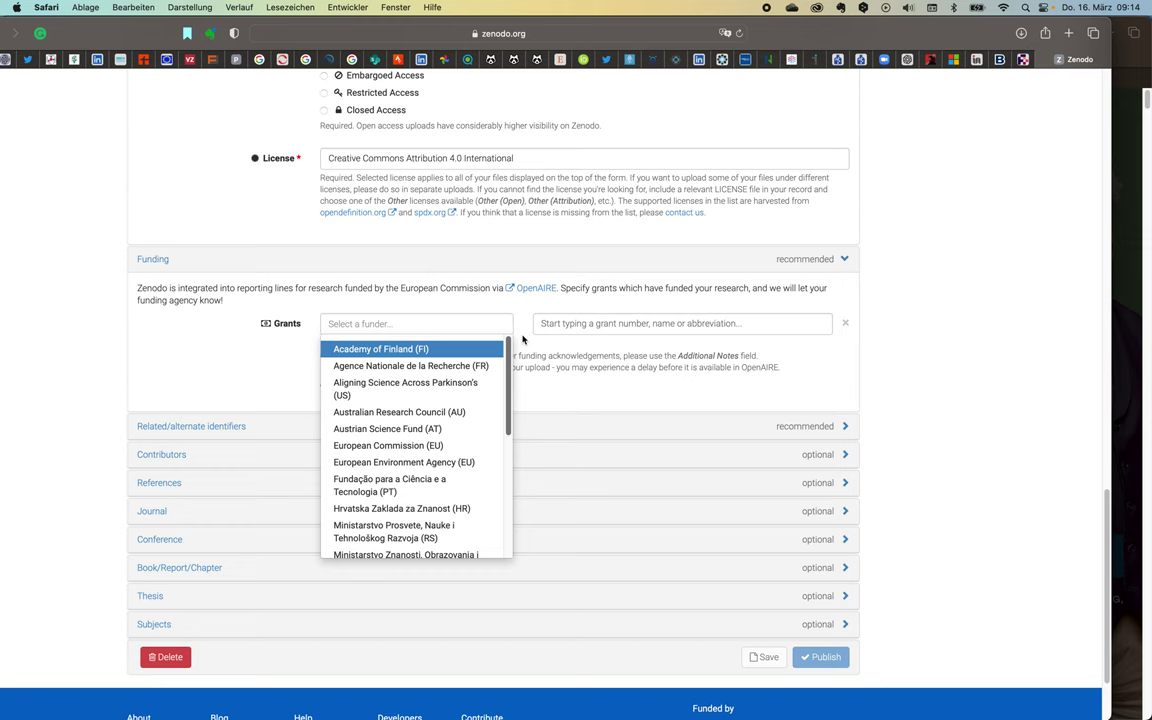
scroll(470, 414, up, 1)
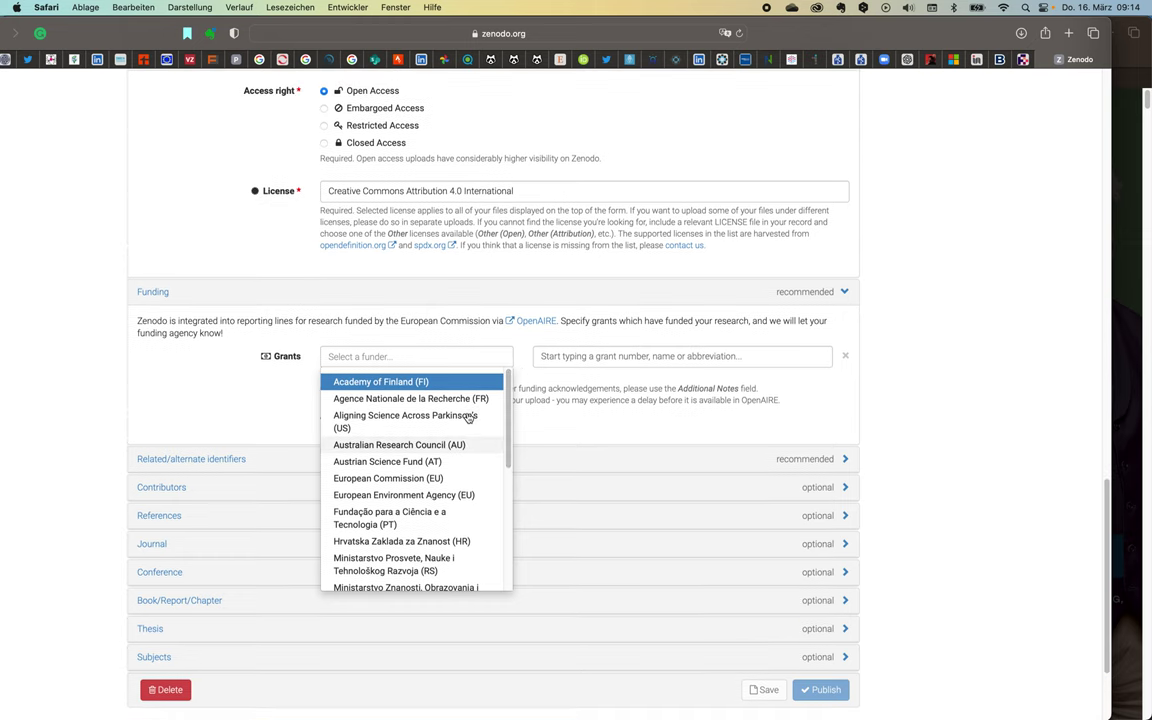
scroll(491, 453, down, 10)
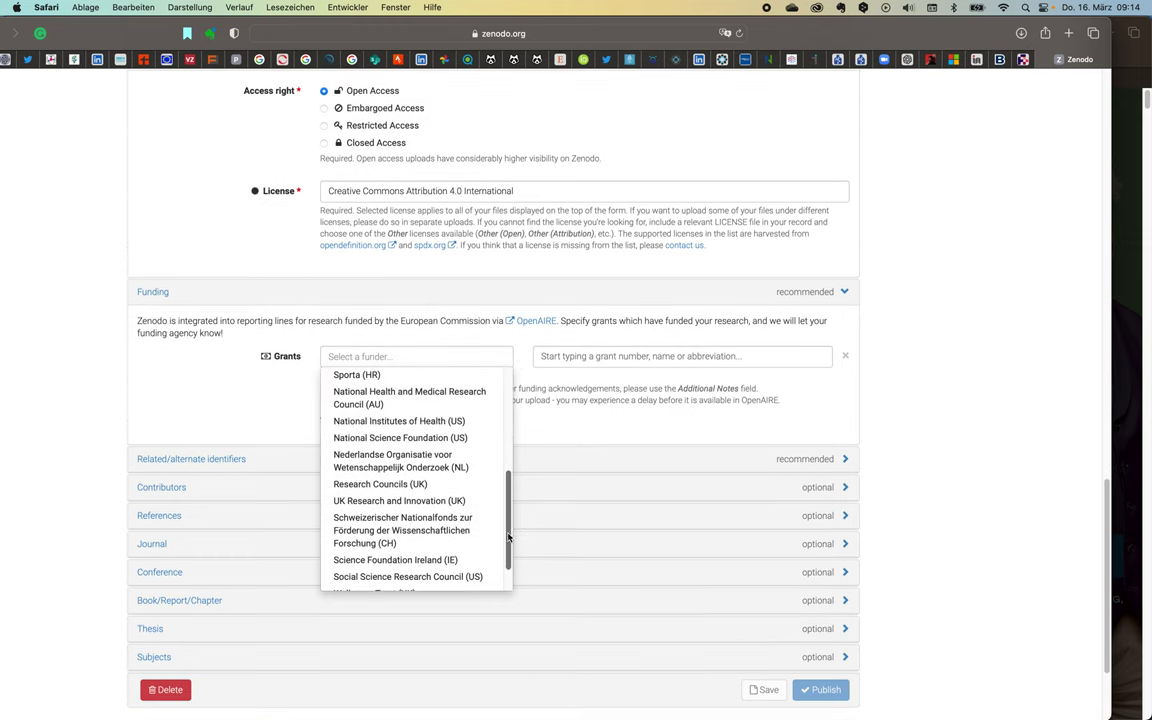
click(923, 370)
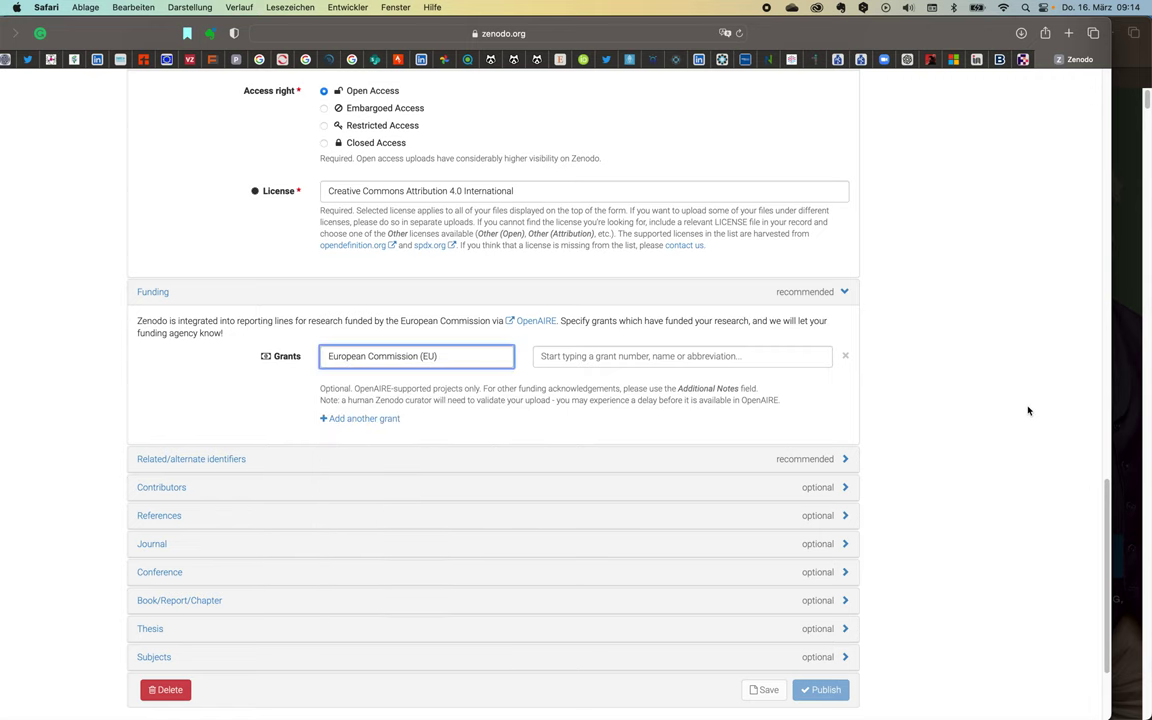
scroll(490, 412, down, 1)
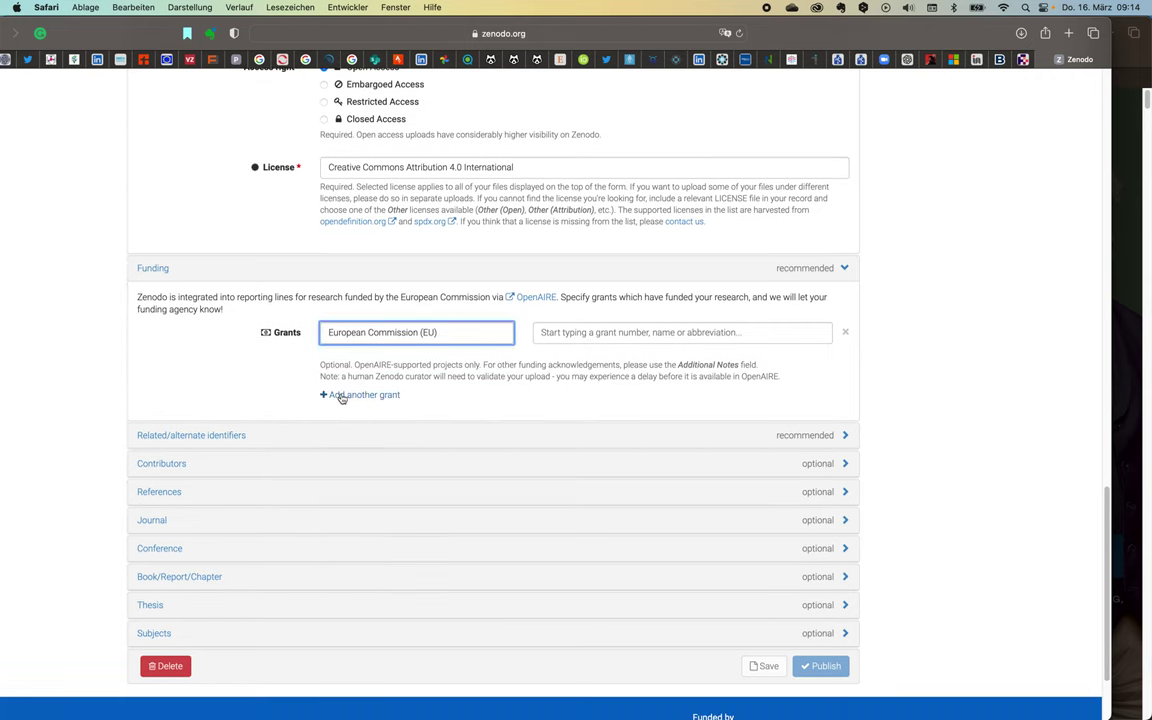
click(345, 395)
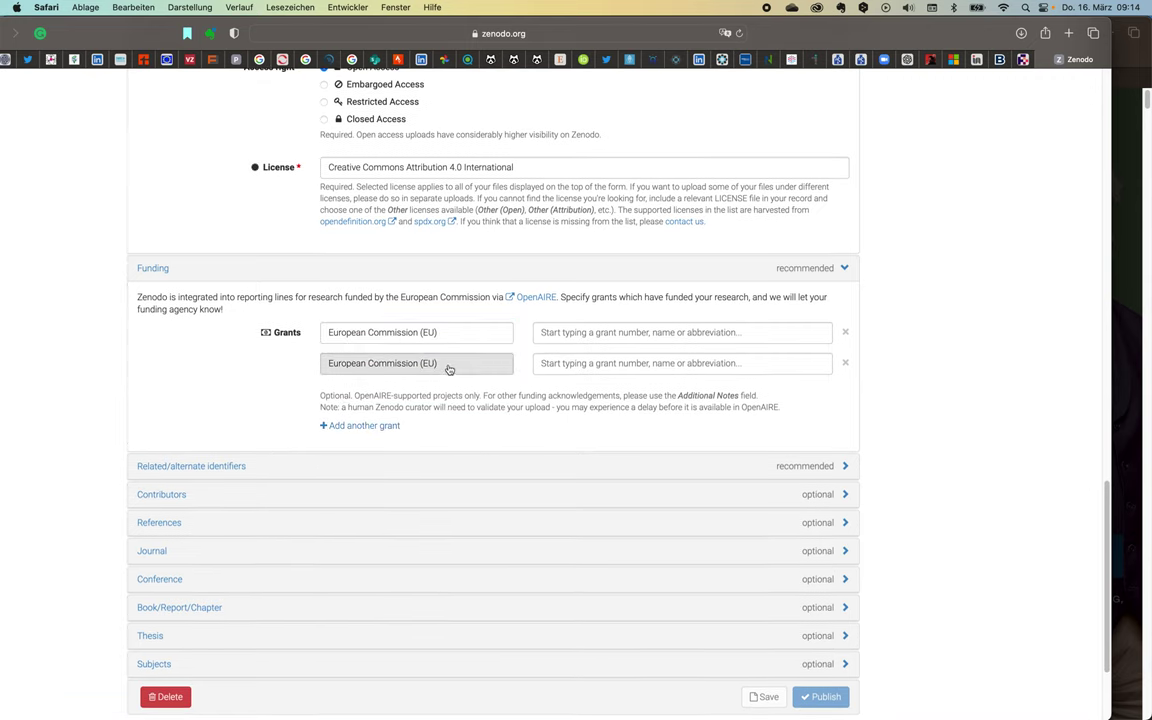
click(845, 365)
scroll(270, 352, down, 2)
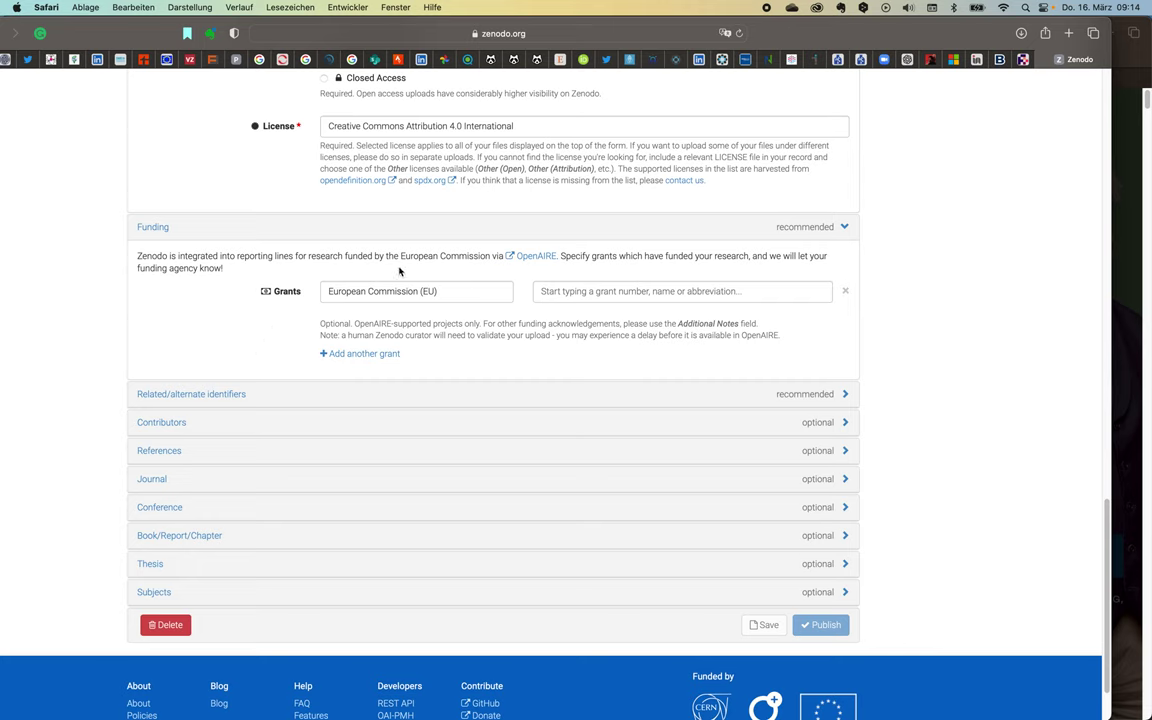
drag(1110, 495, 1112, 103)
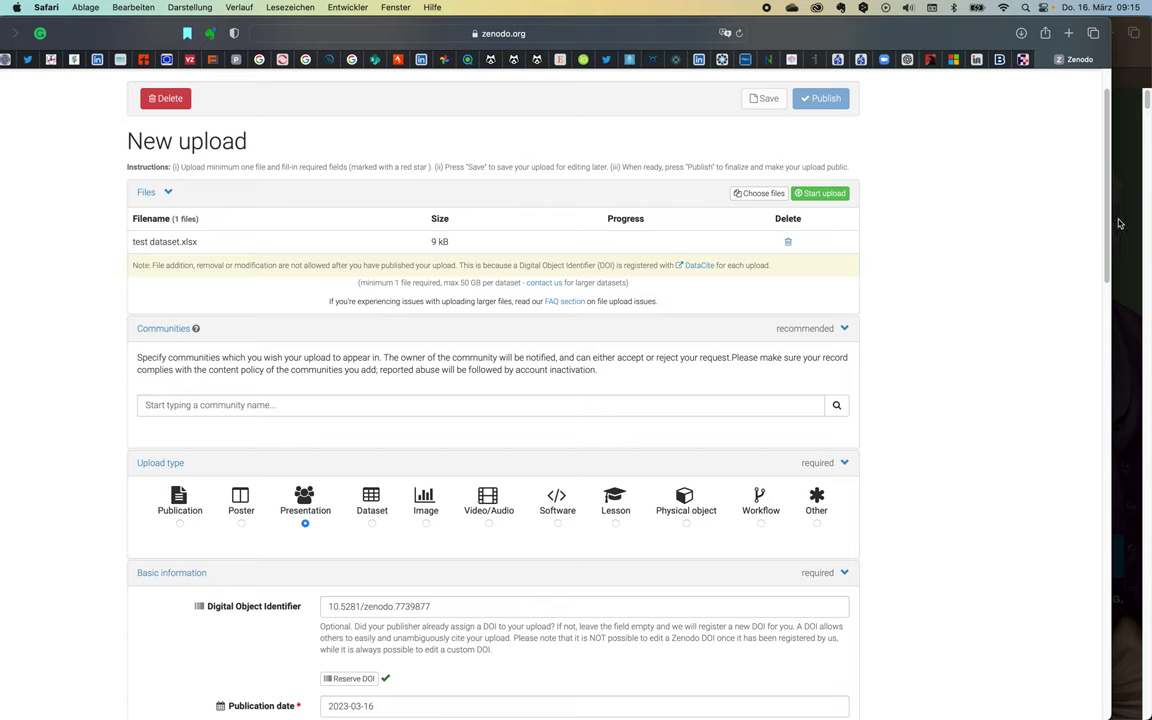
drag(1108, 232, 1102, 630)
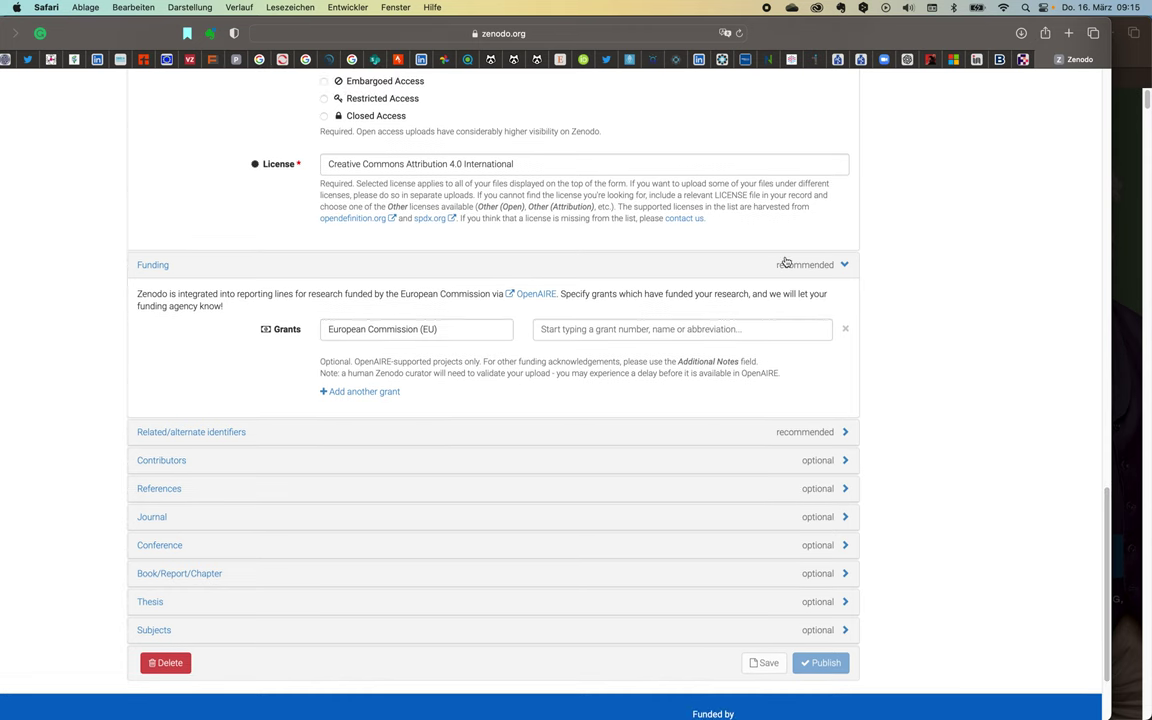
scroll(471, 415, down, 2)
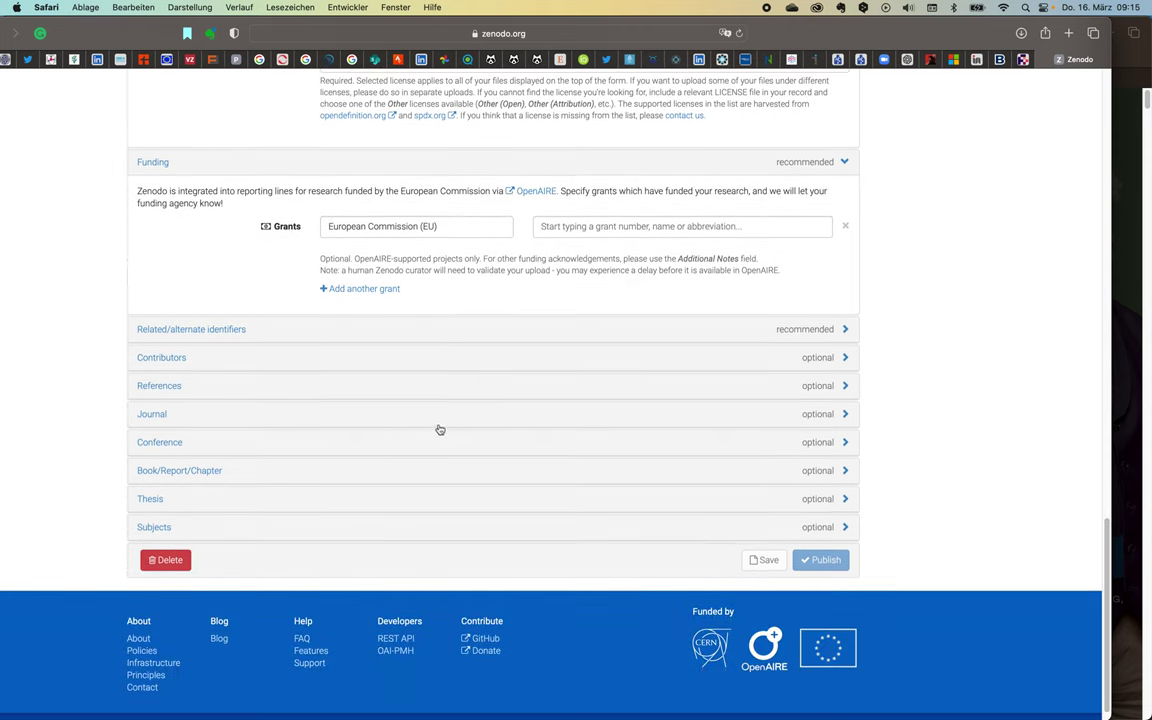
click(822, 333)
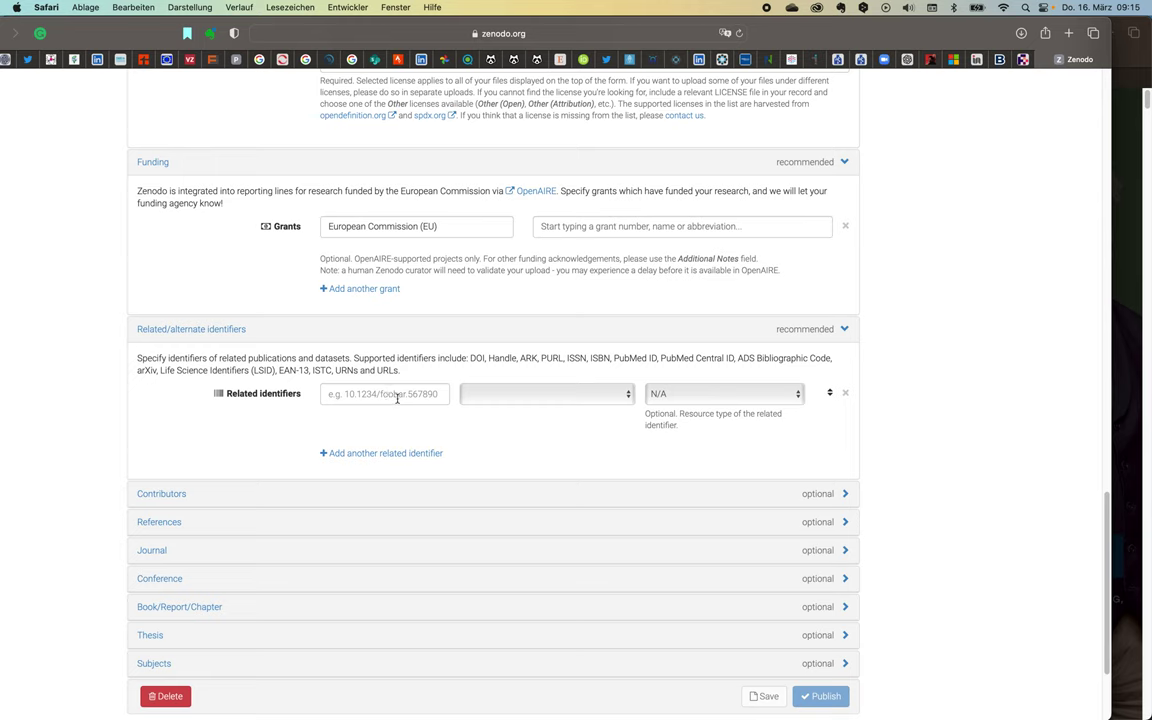
click(377, 397)
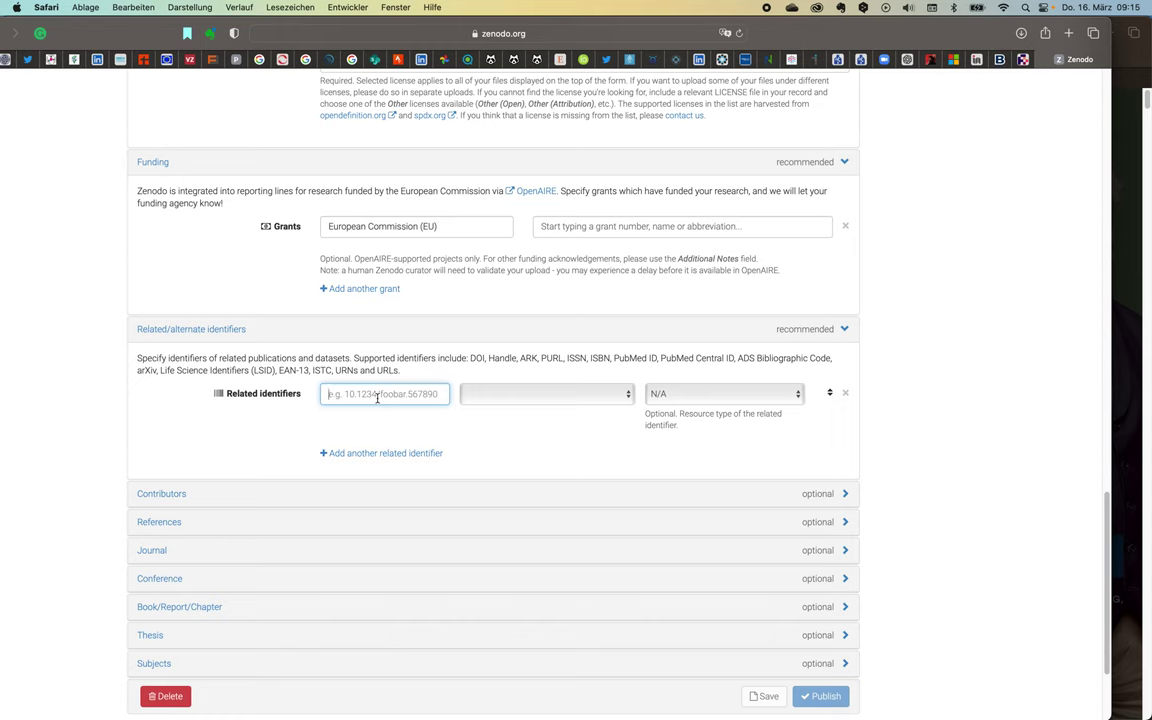
click(611, 398)
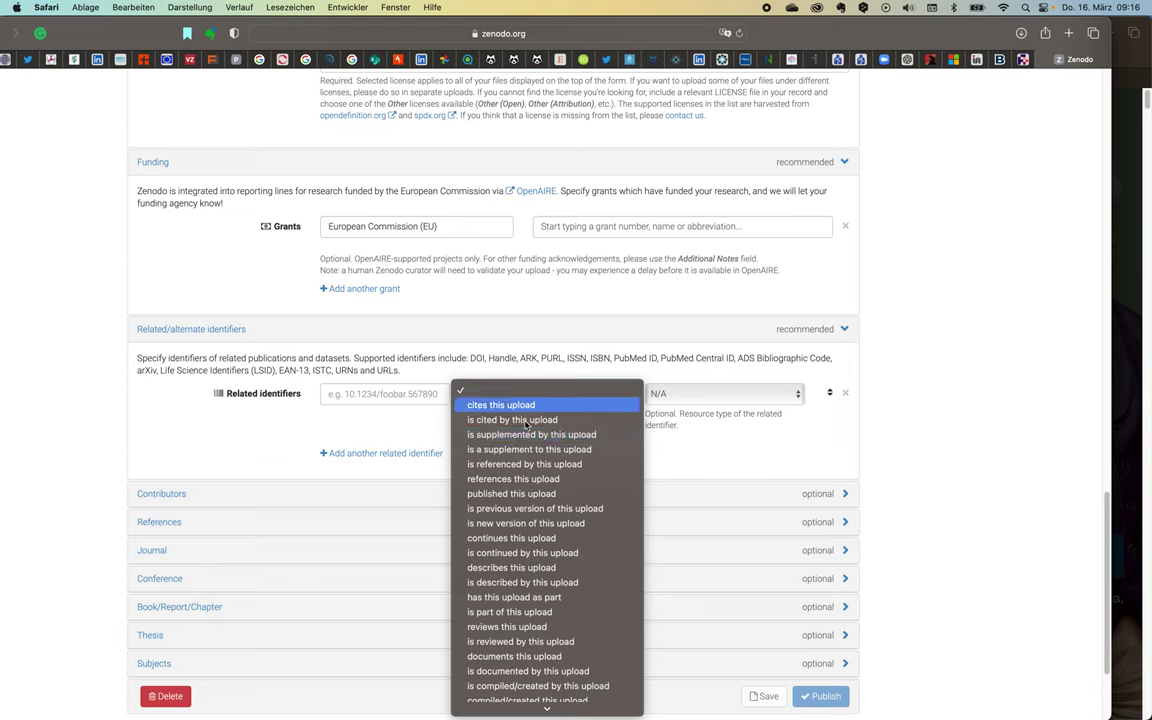
click(717, 396)
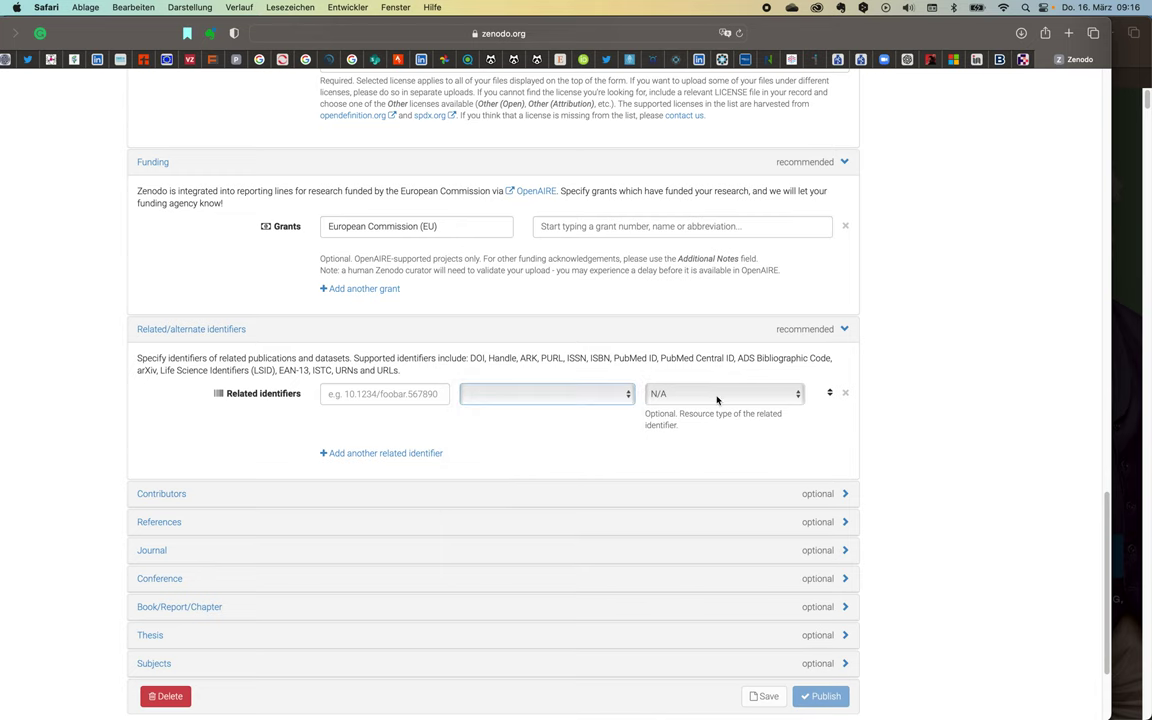
click(717, 396)
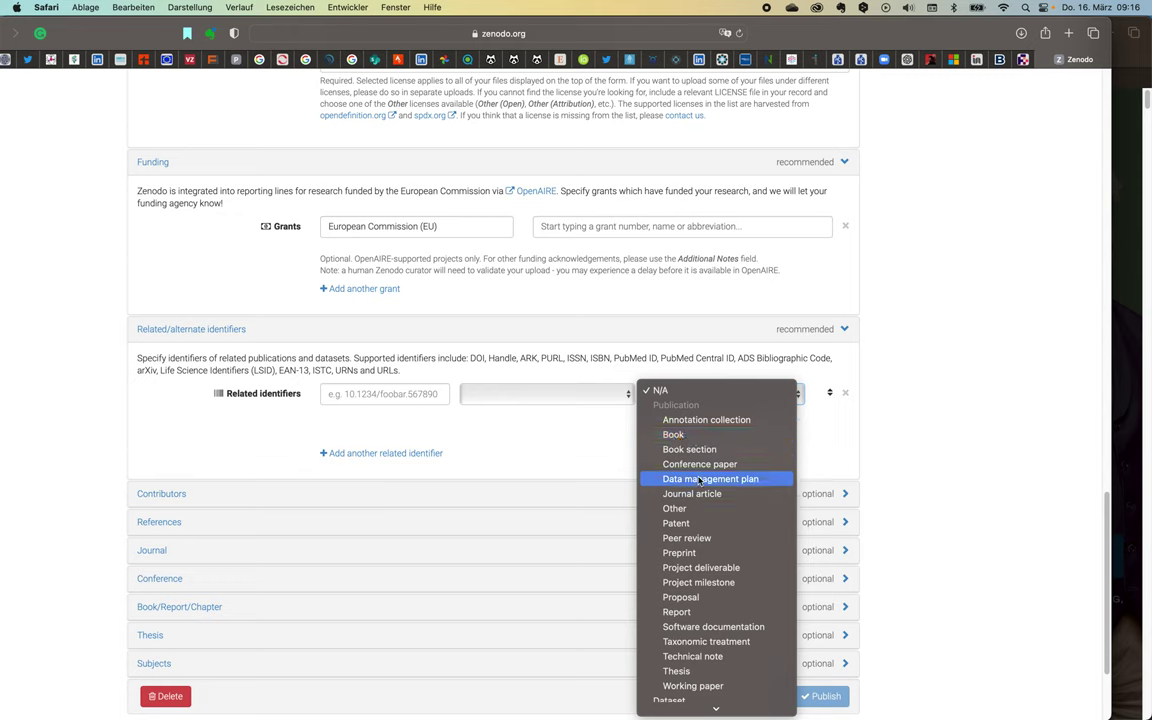
click(946, 411)
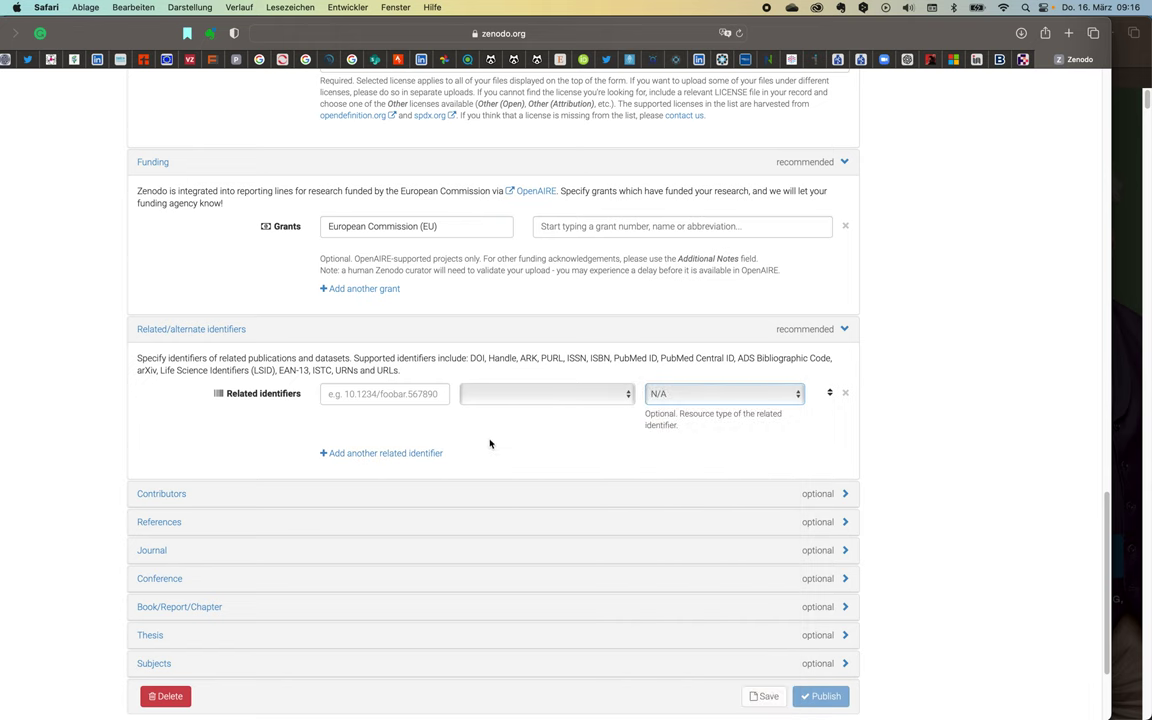
scroll(490, 443, down, 1)
scroll(489, 441, down, 1)
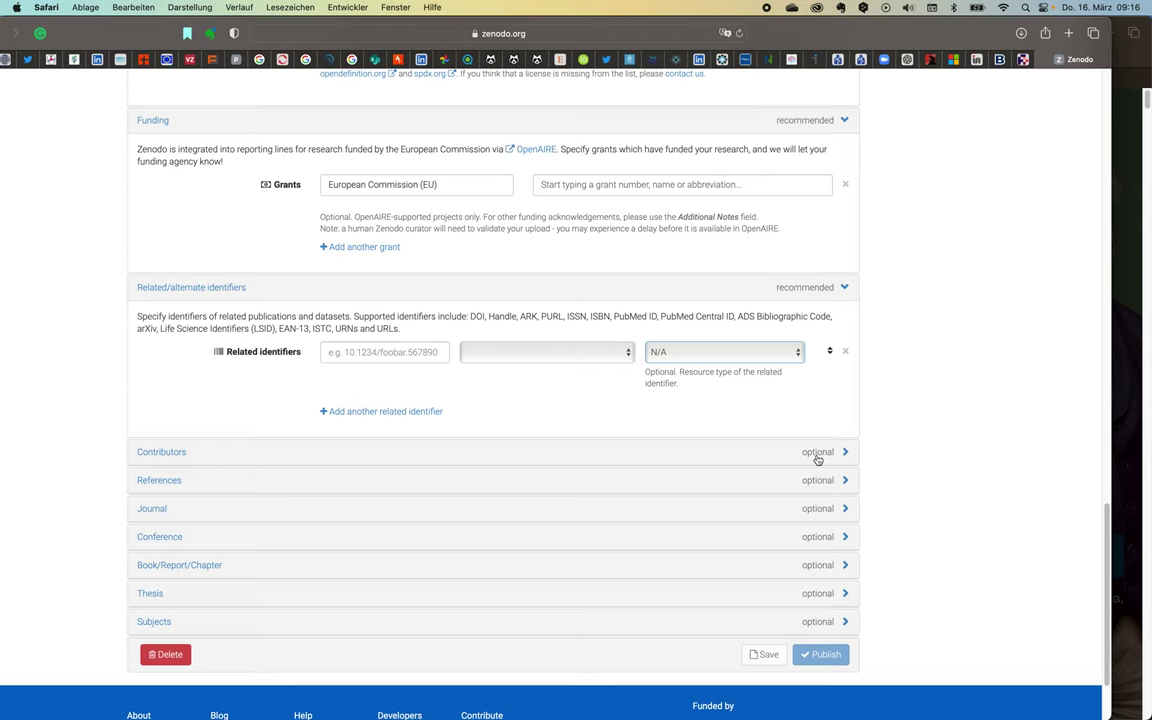
Expand the Contributors section and view its role list without choosing a role
click(818, 455)
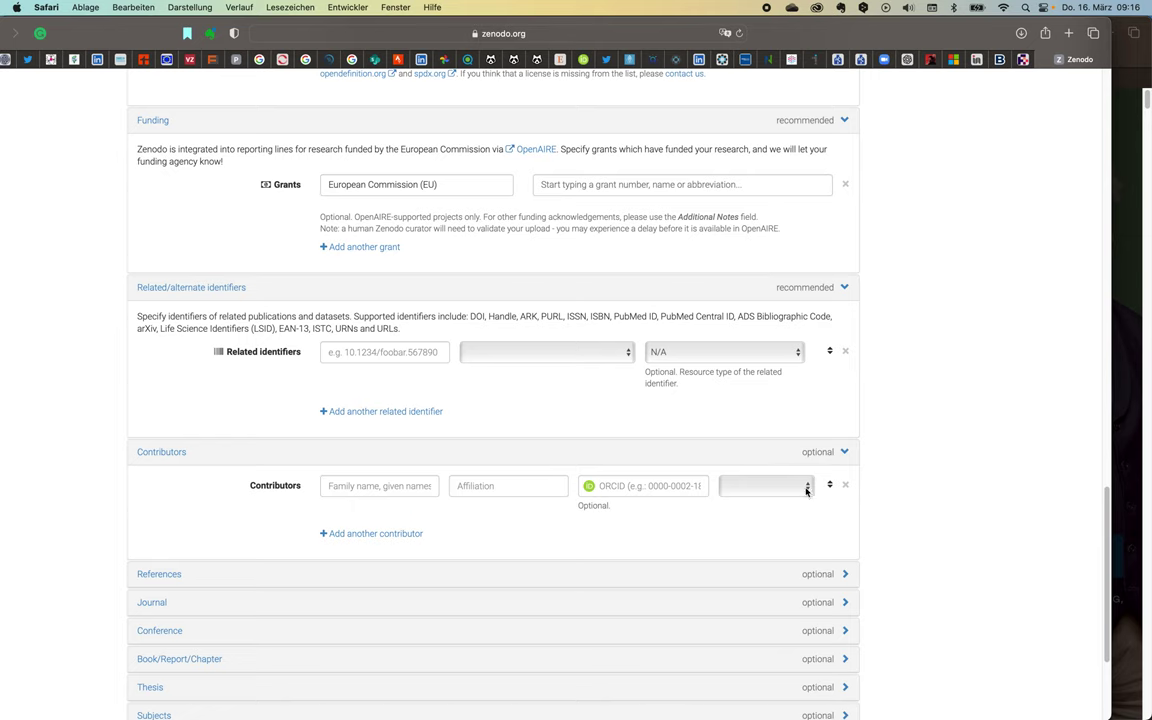
click(806, 490)
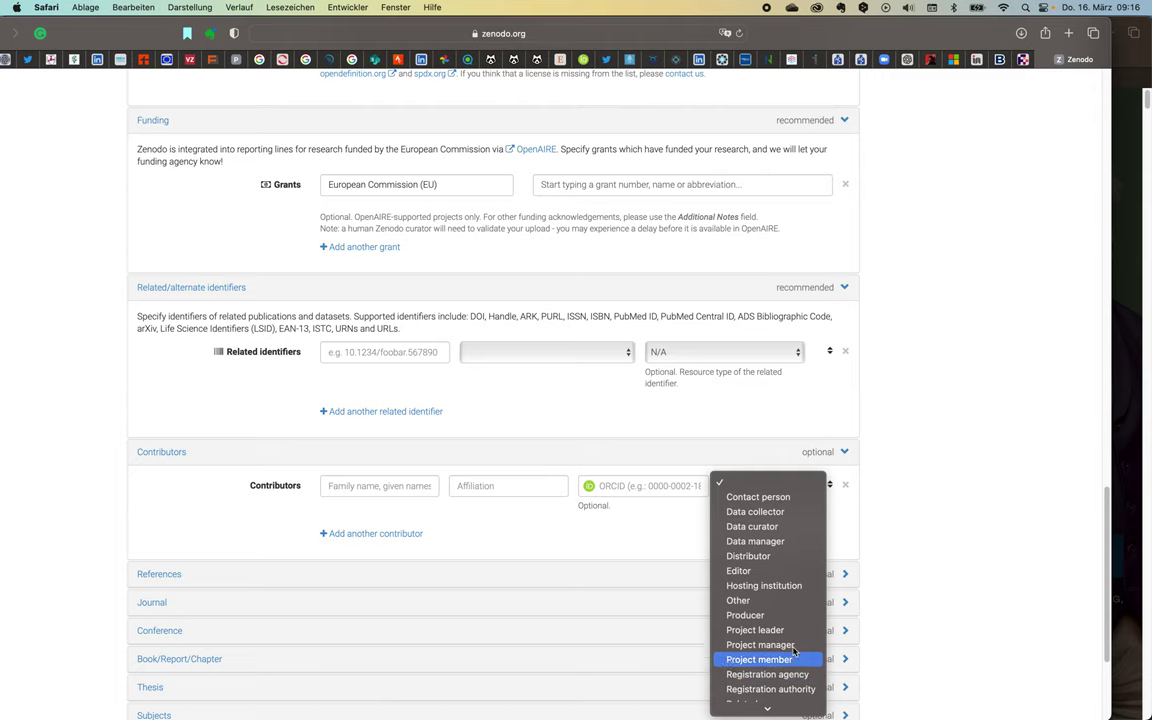
click(886, 500)
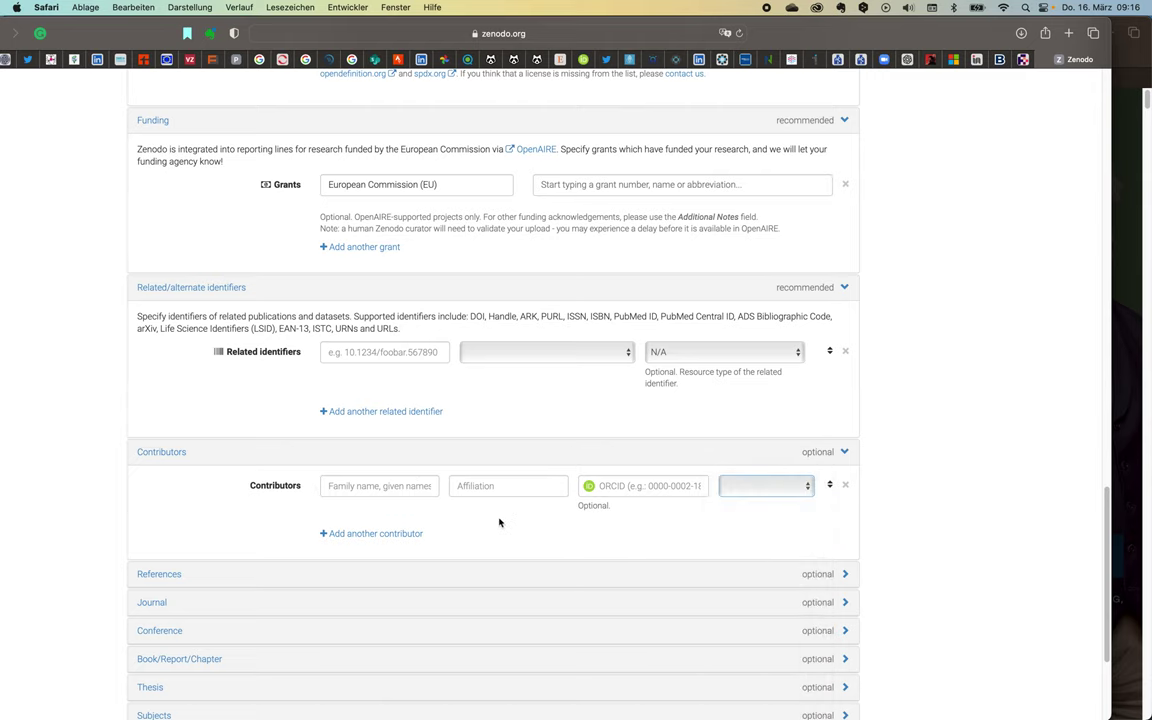
Expand the References section to show its empty entry row
scroll(498, 518, down, 2)
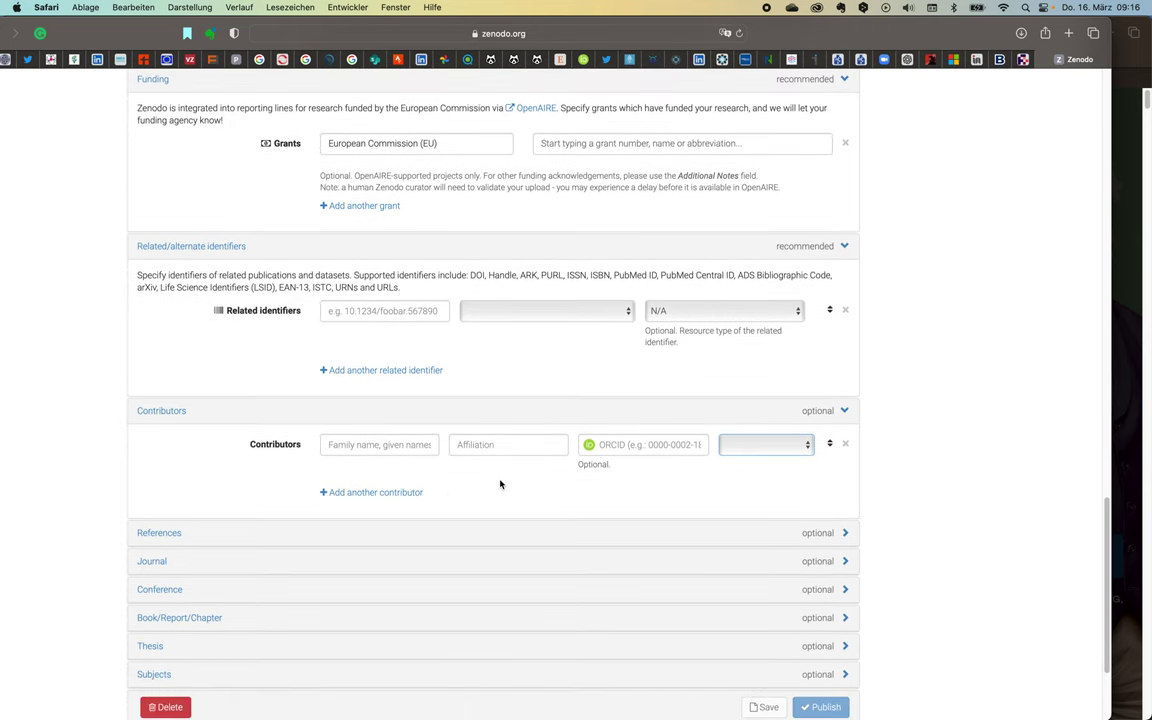
scroll(501, 483, down, 1)
scroll(496, 476, down, 3)
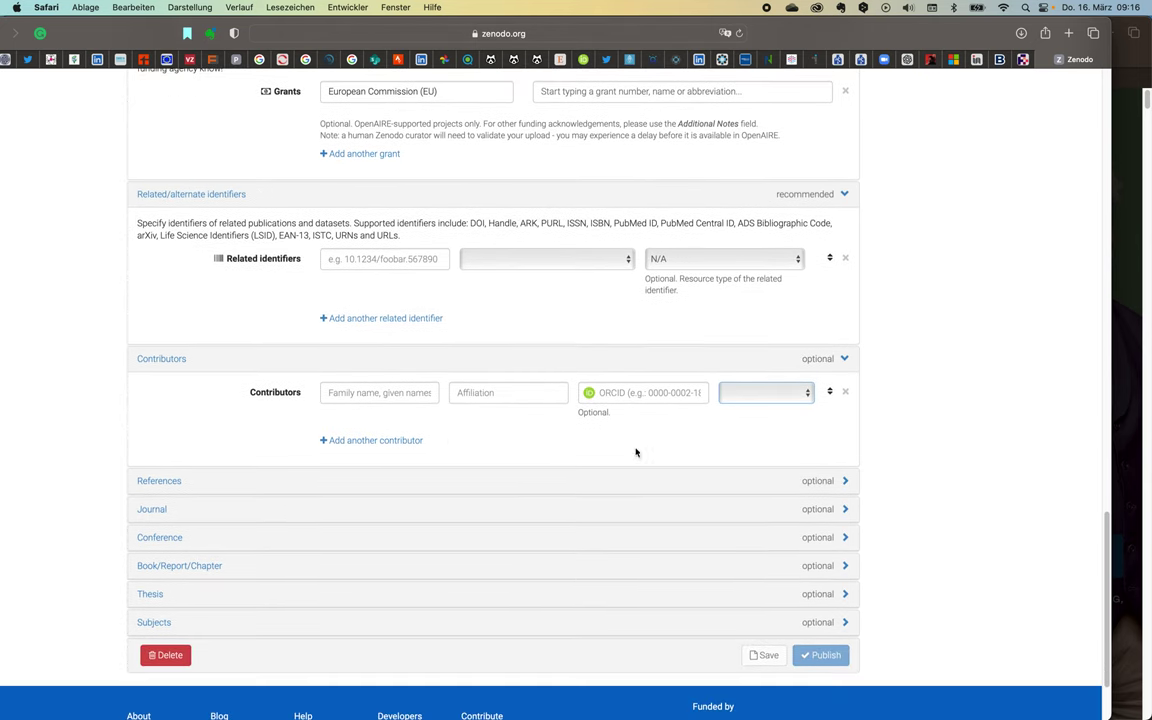
click(822, 482)
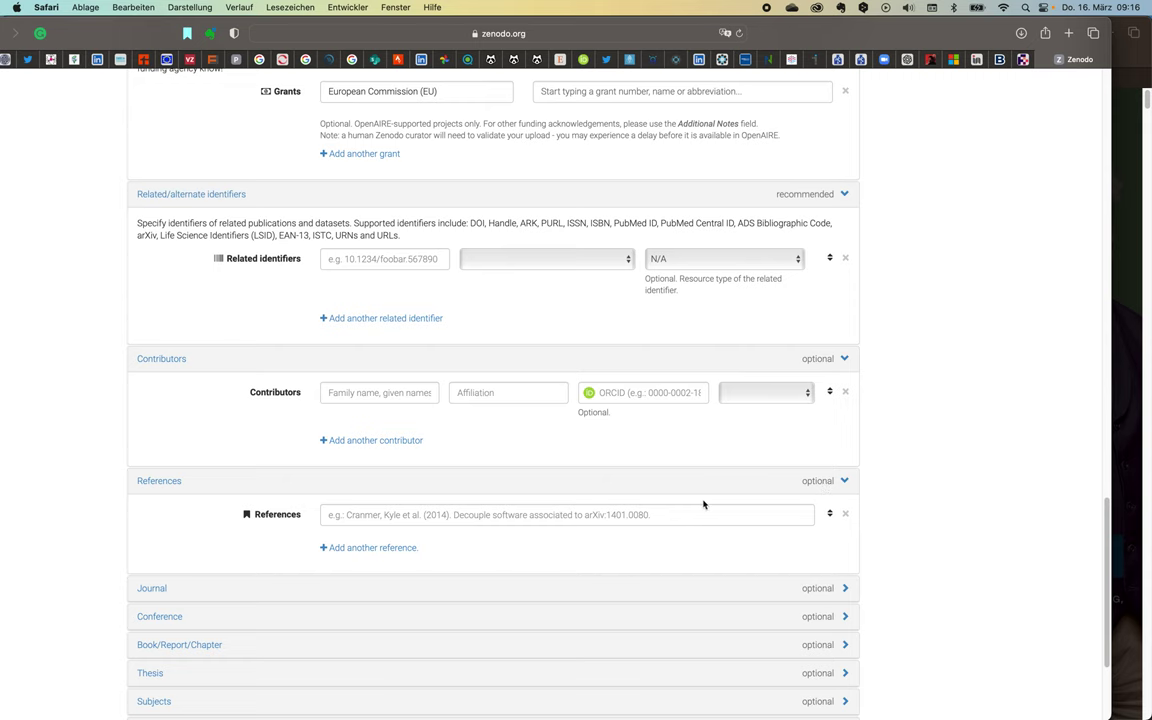
Expand the Journal section showing empty title, volume, issue and pages fields
scroll(650, 500, down, 1)
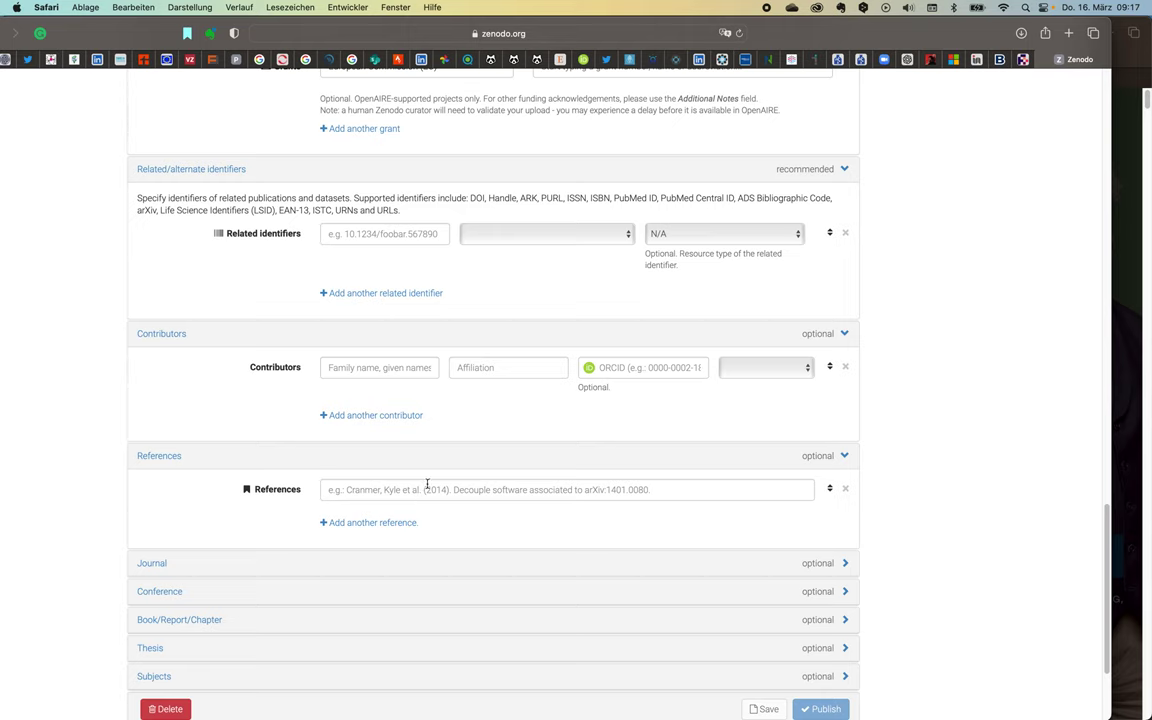
scroll(450, 496, down, 3)
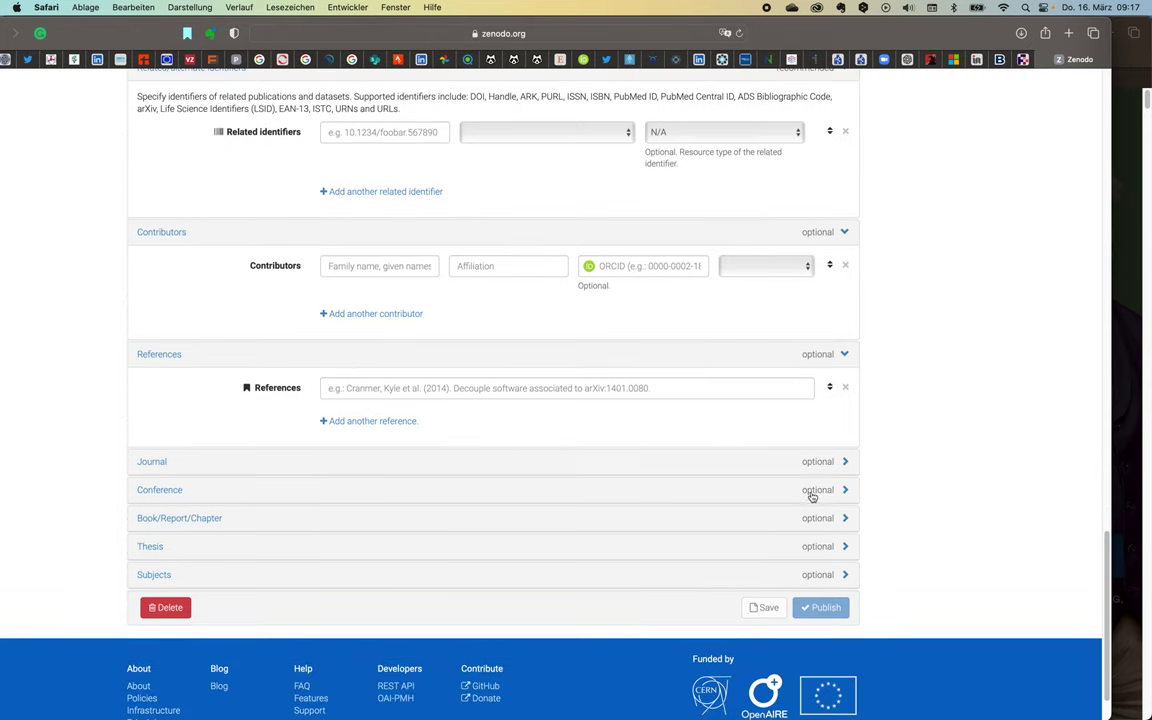
click(843, 463)
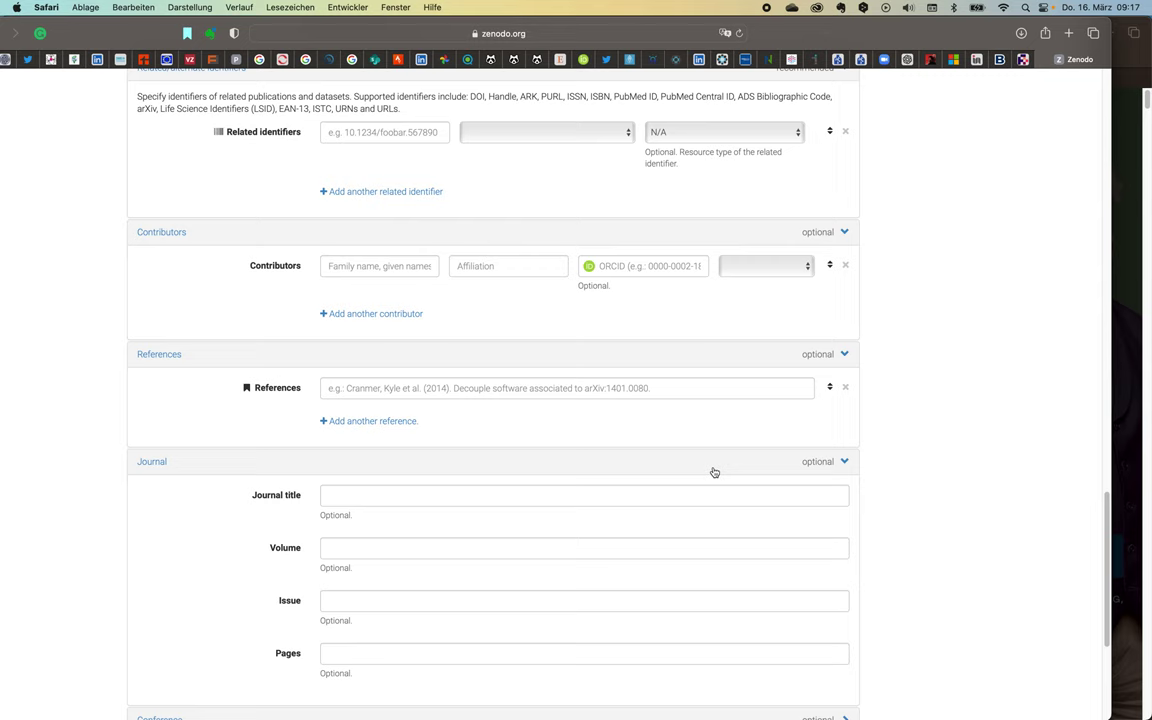
Collapse the References, Contributors and Journal sections, and expand the Conference section
scroll(572, 500, down, 1)
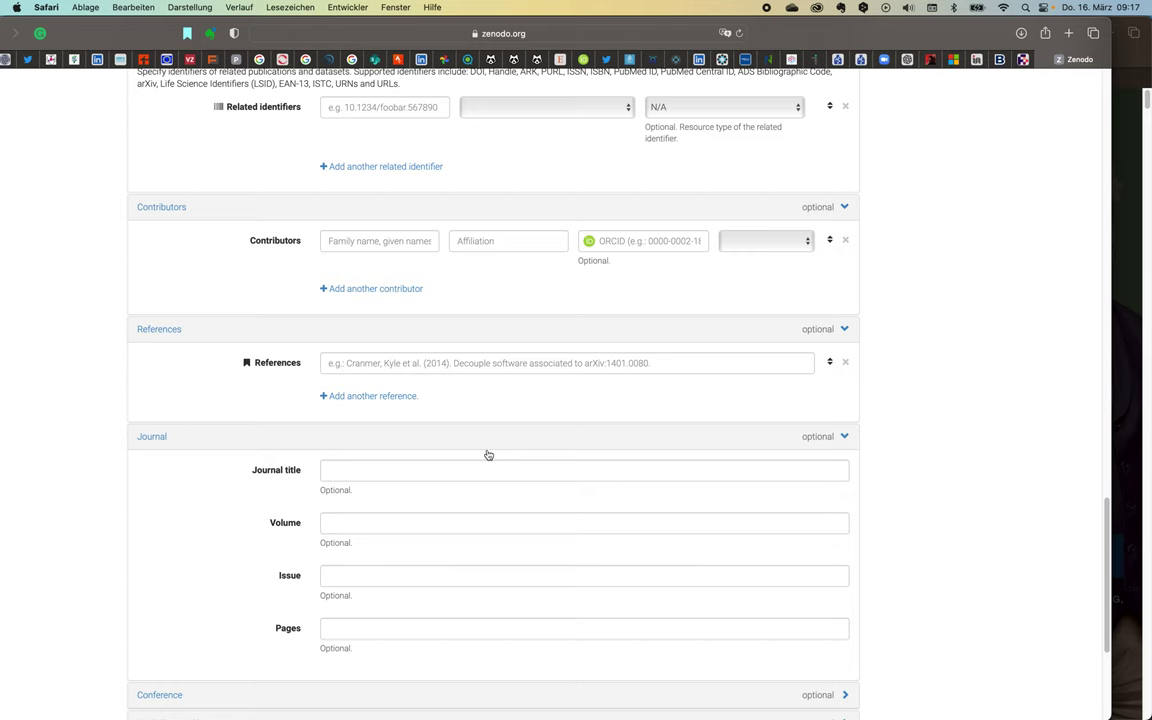
scroll(498, 441, down, 1)
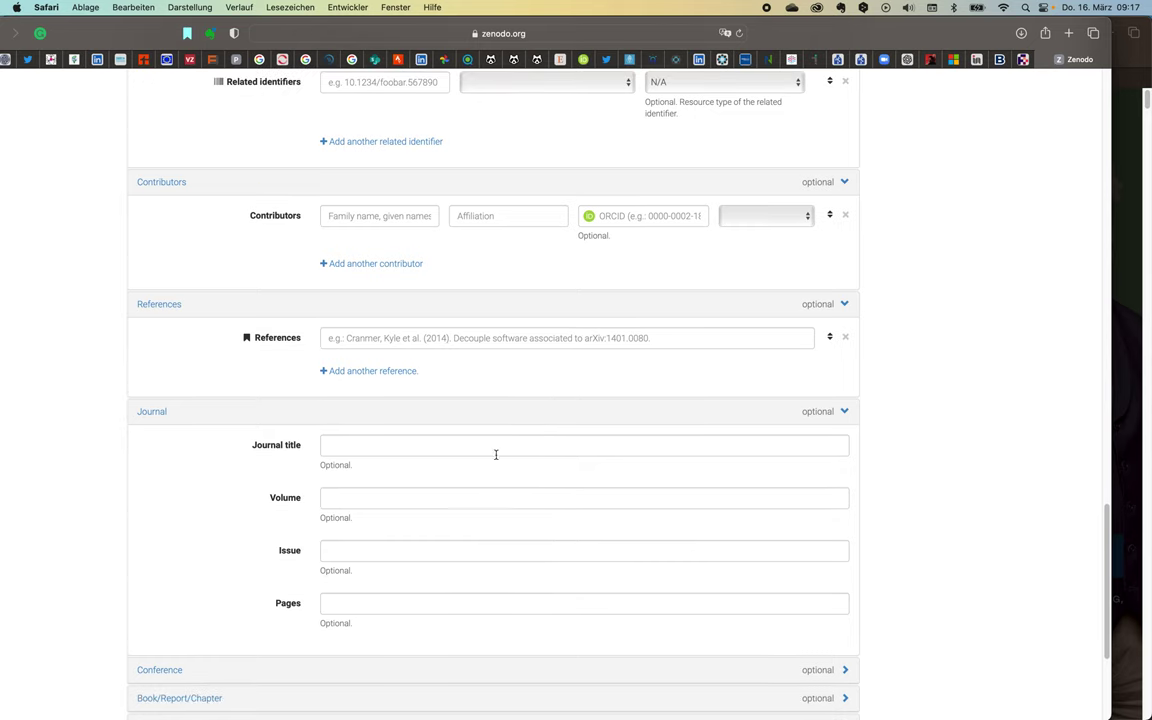
click(845, 306)
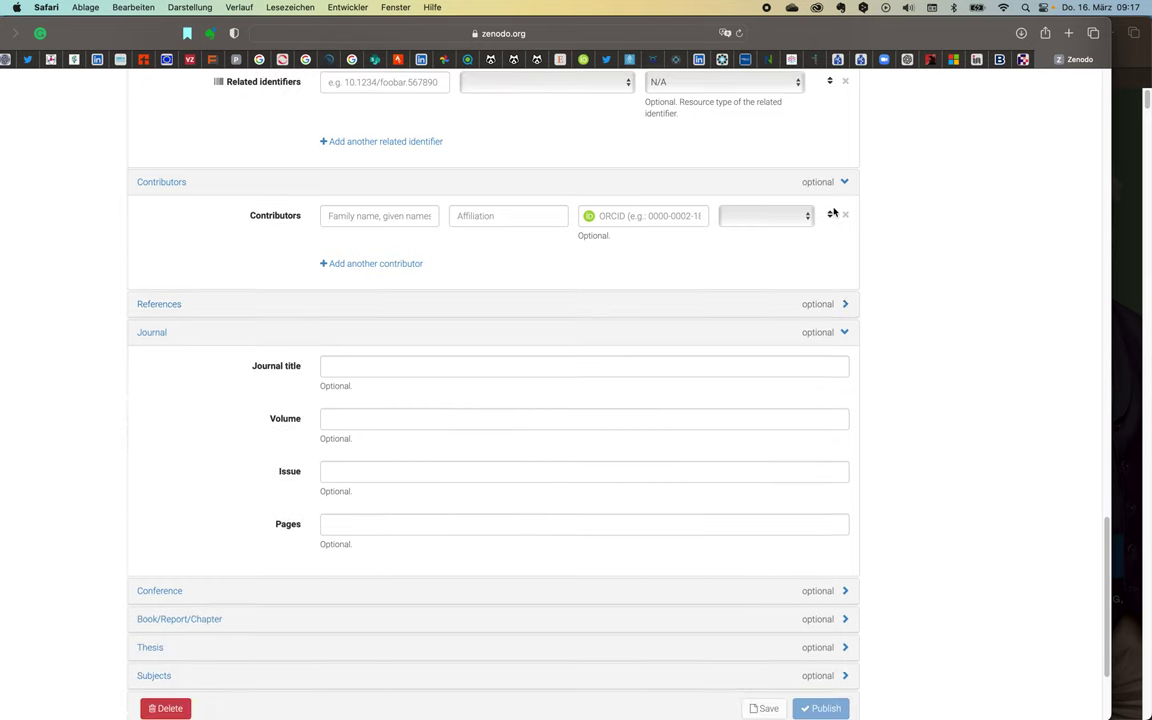
click(843, 183)
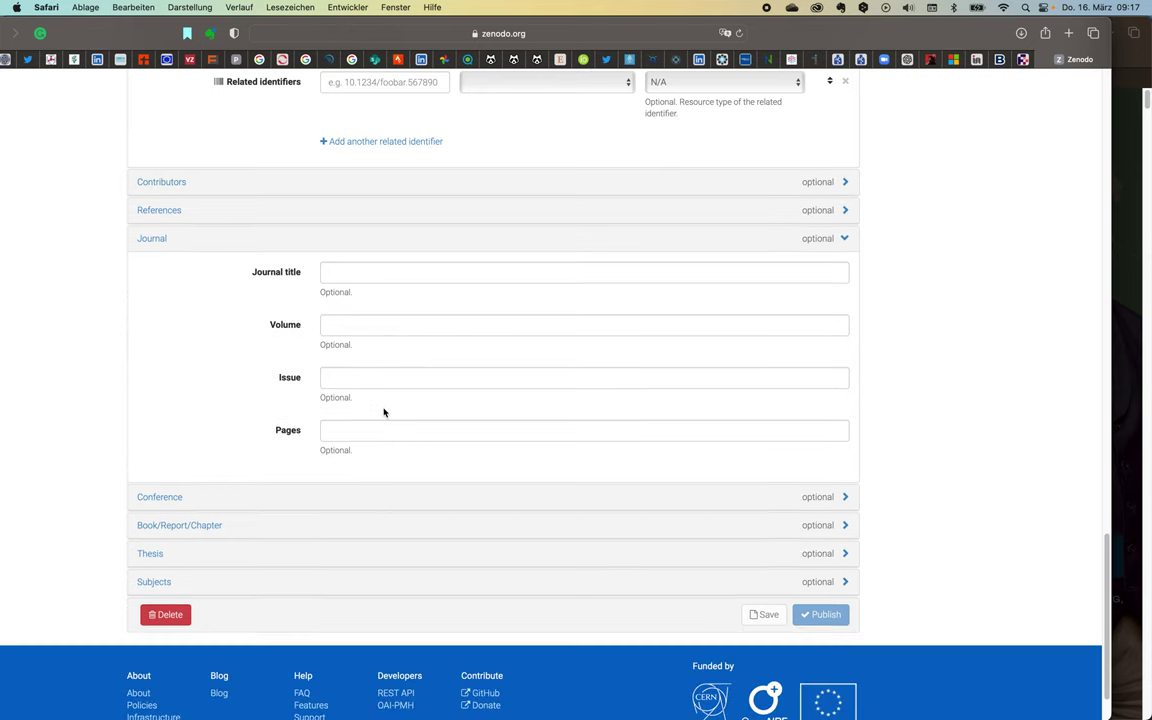
scroll(383, 410, down, 1)
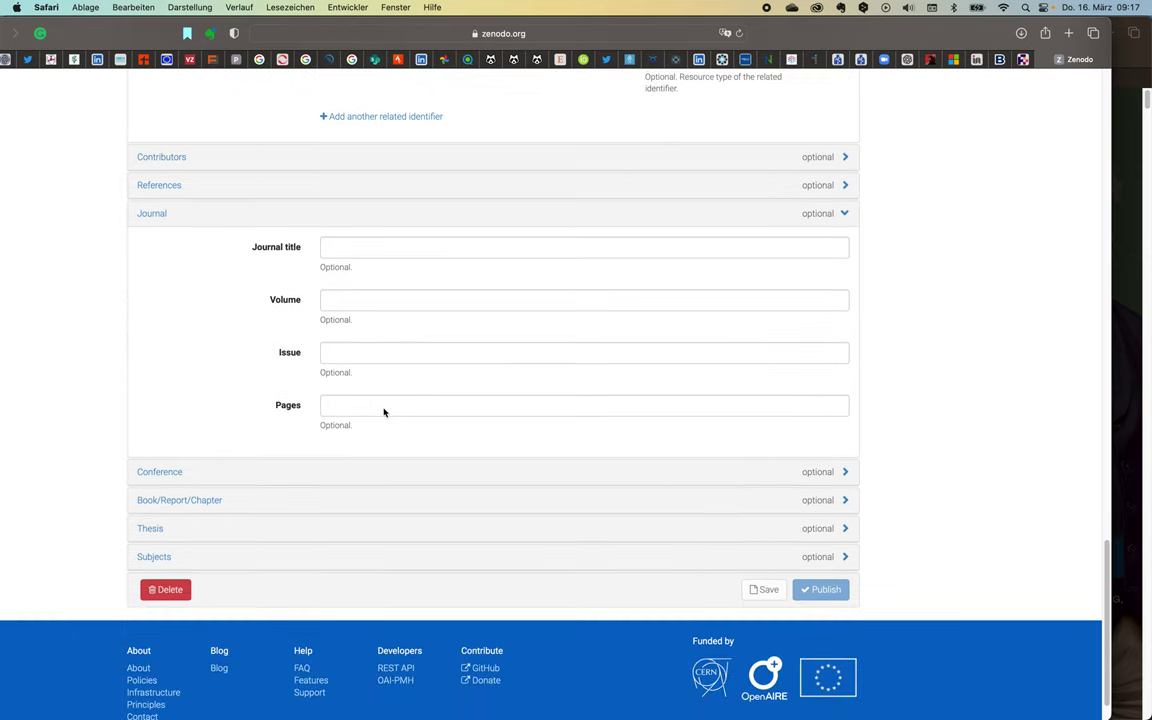
click(816, 215)
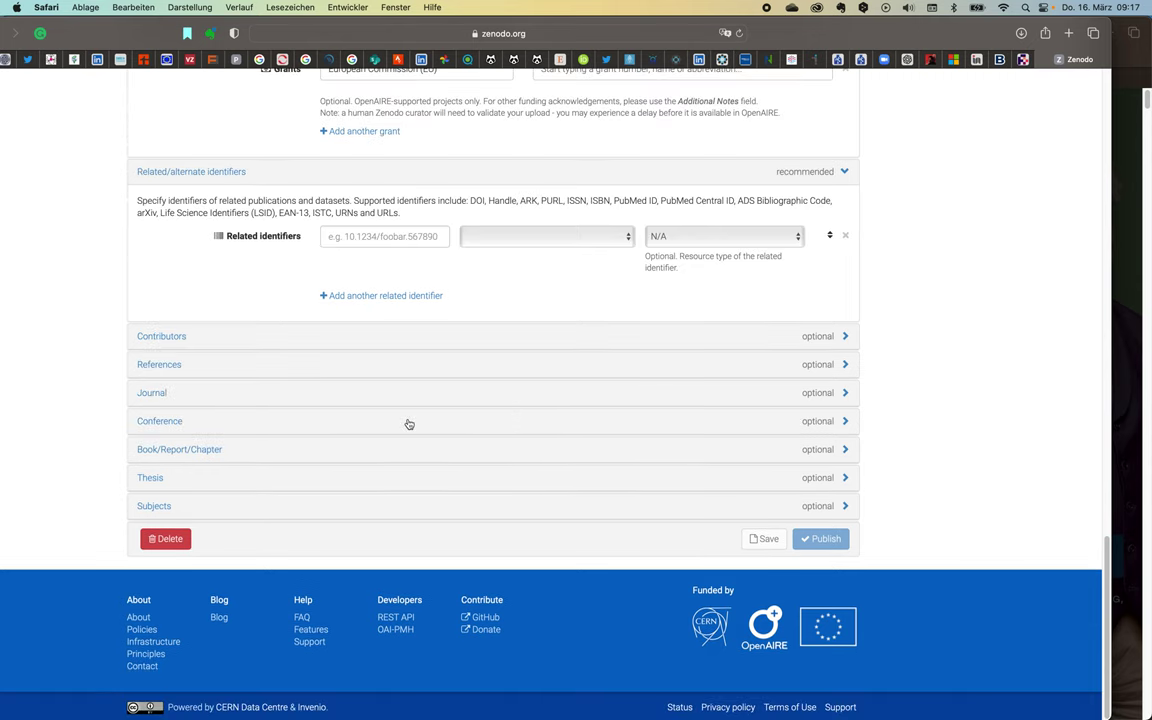
click(505, 427)
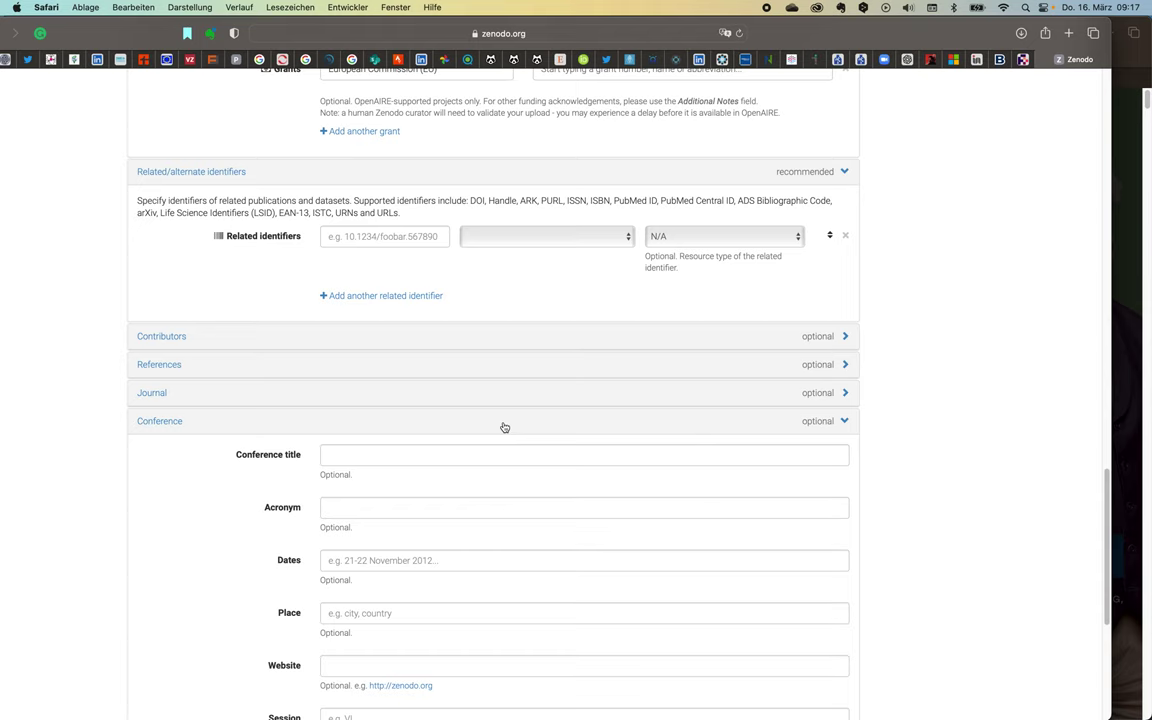
scroll(505, 440, down, 3)
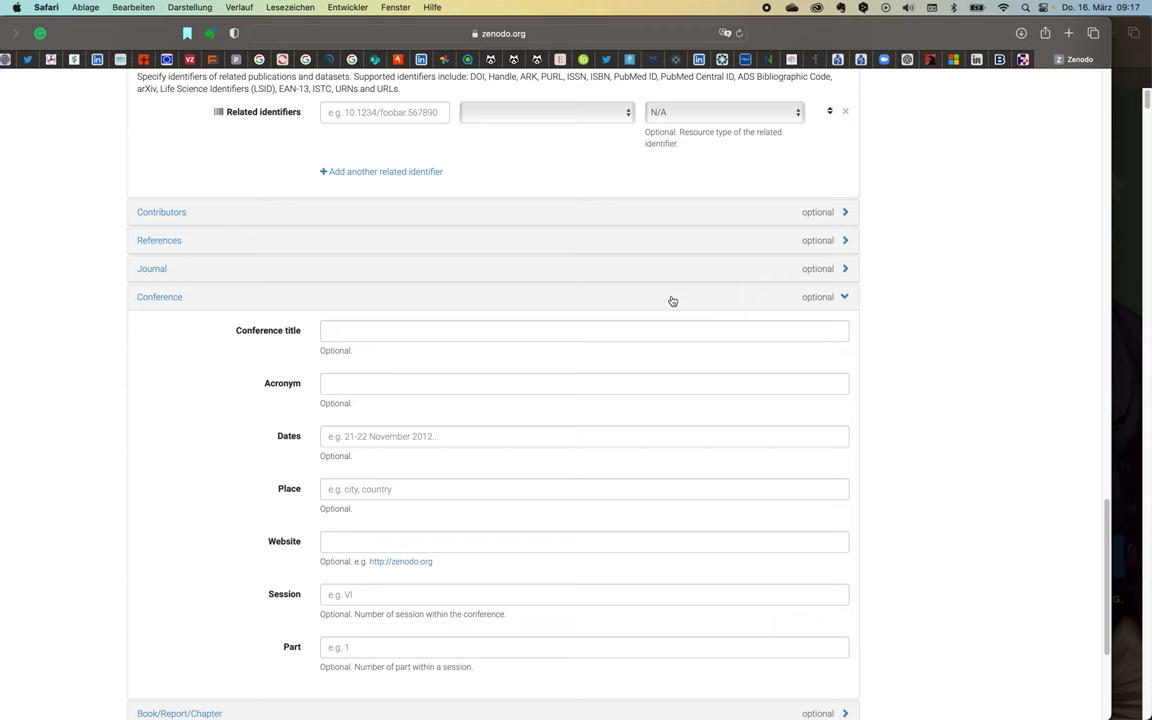
click(672, 301)
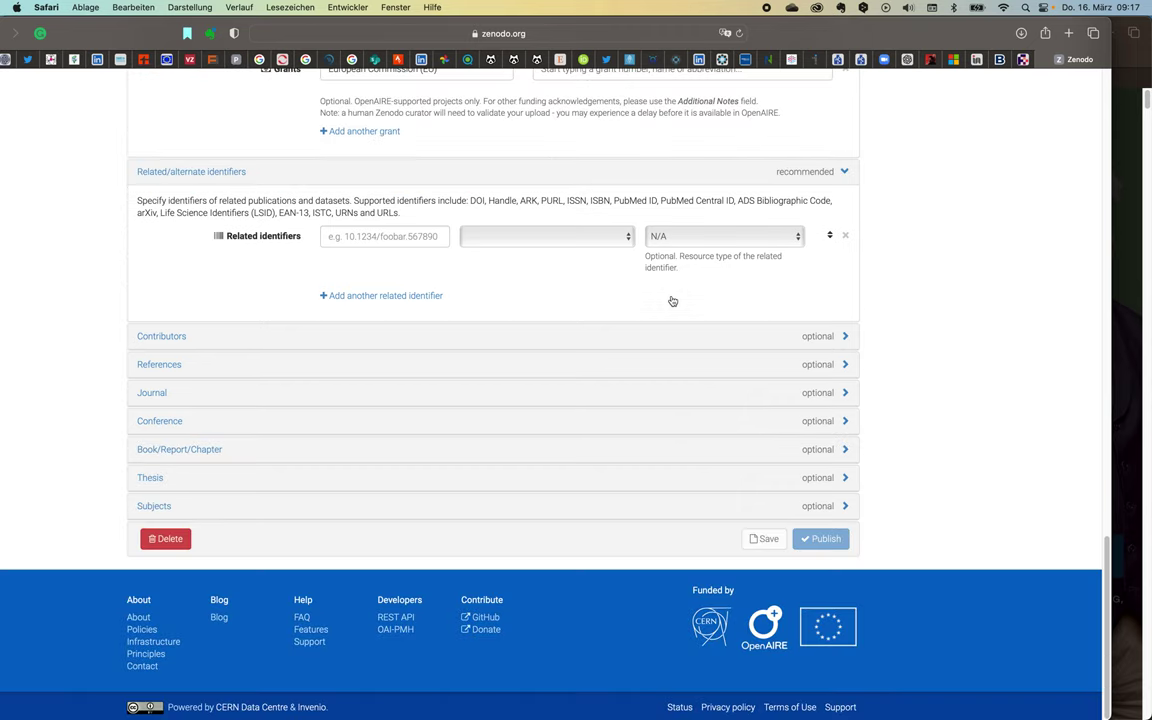
click(512, 456)
scroll(504, 453, down, 3)
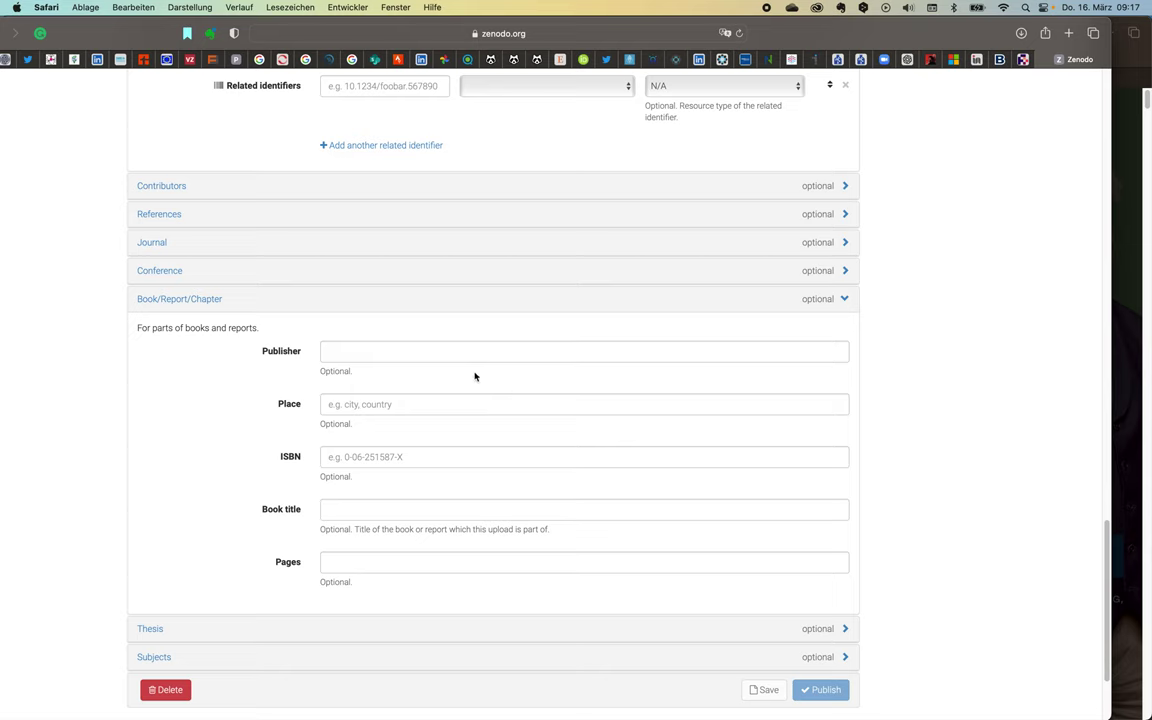
click(770, 301)
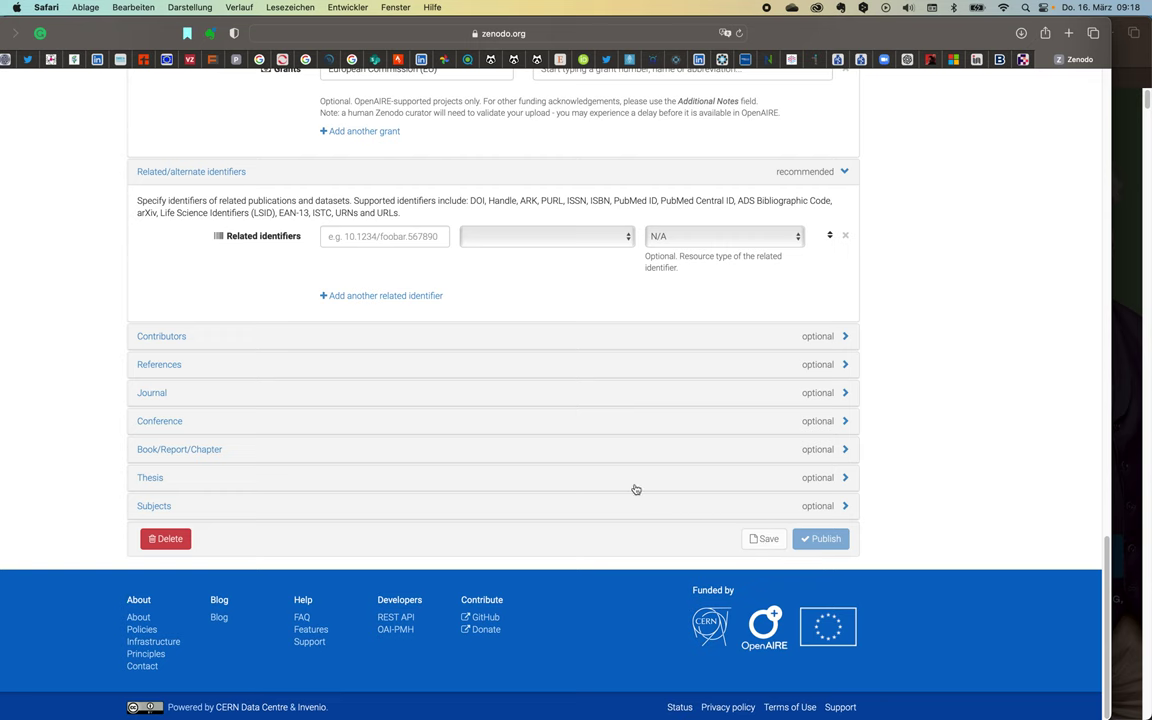
Scroll back to the top of the upload form to review test dataset.xlsx, Presentation type and reserved DOI
scroll(633, 488, up, 5)
scroll(630, 486, up, 10)
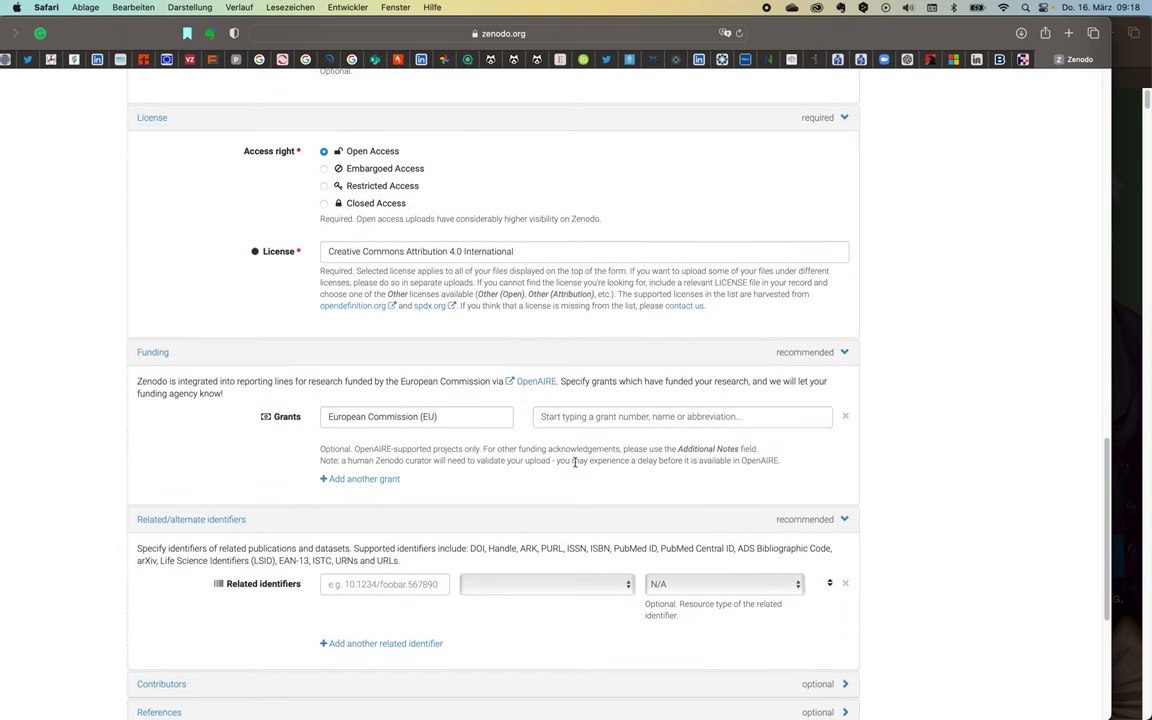
scroll(454, 434, up, 8)
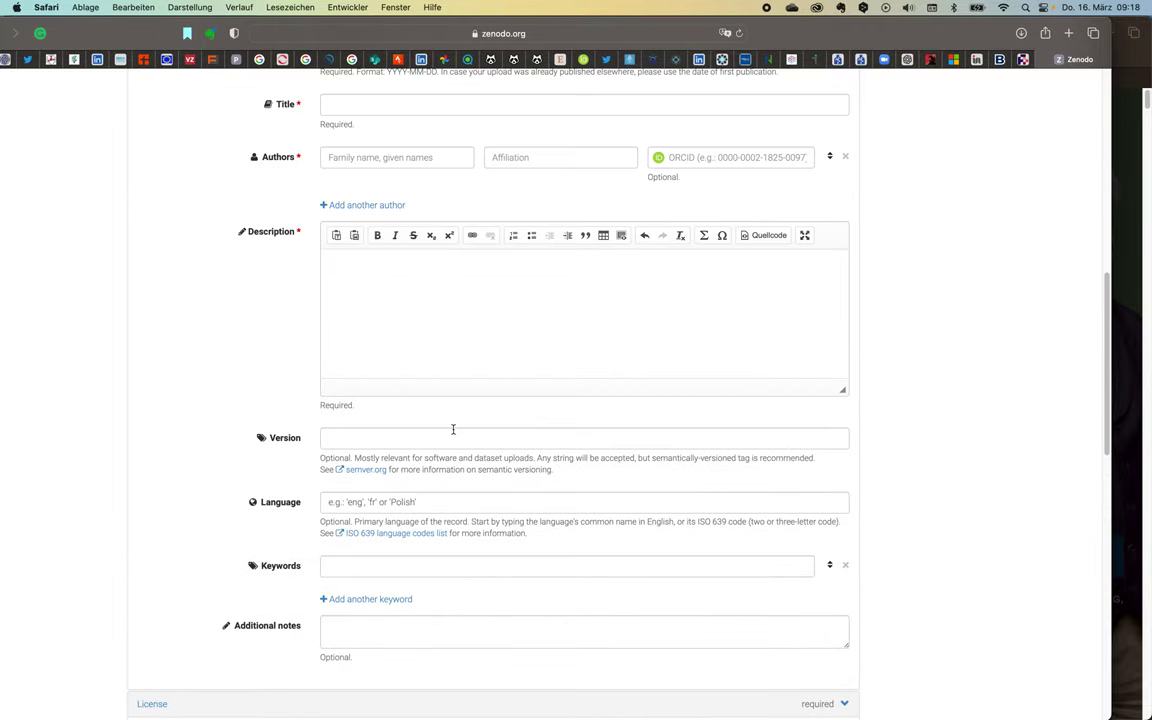
scroll(454, 434, up, 7)
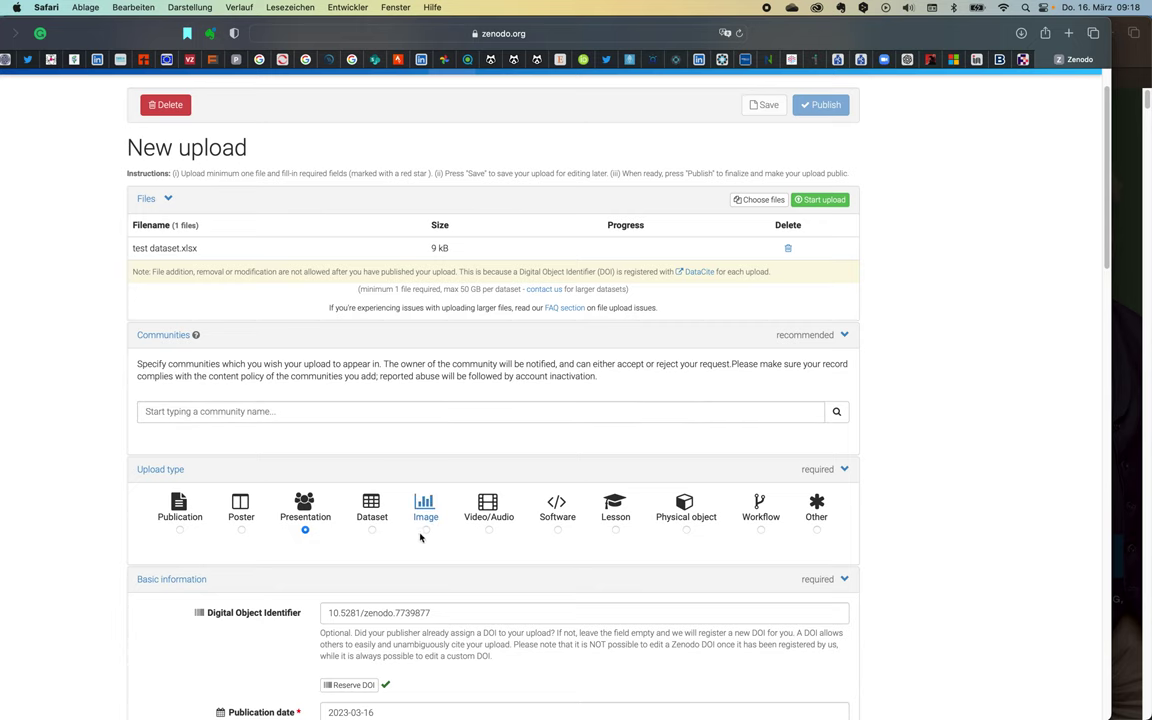
scroll(424, 536, down, 1)
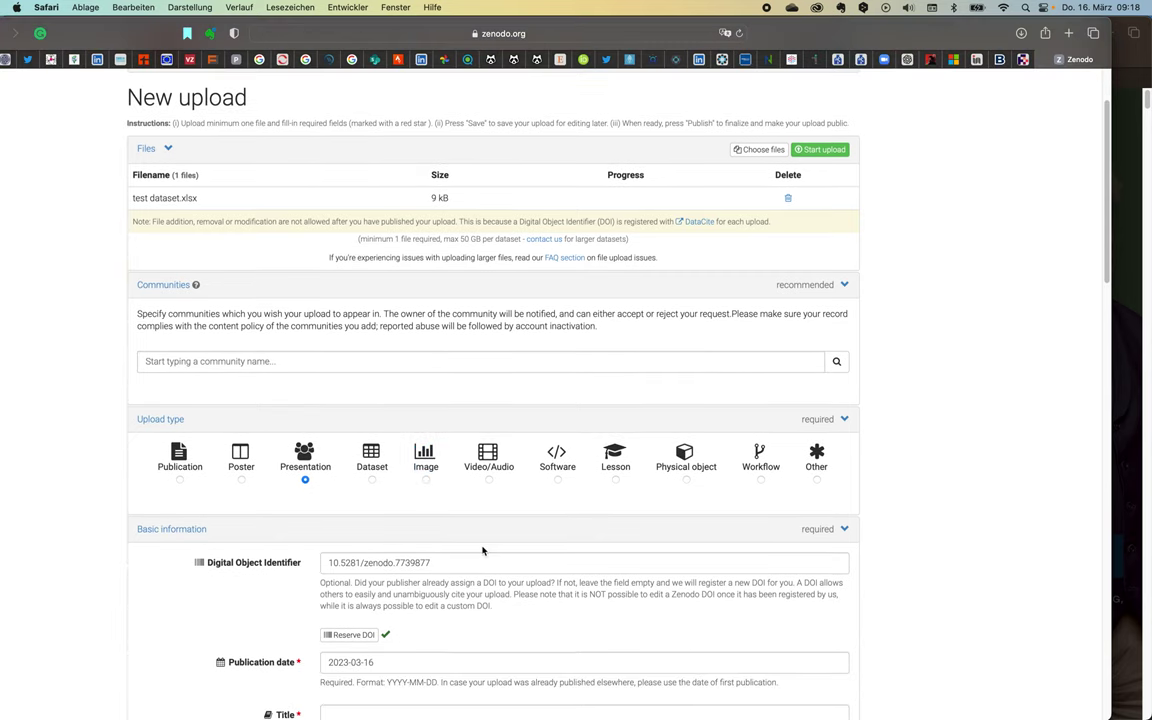